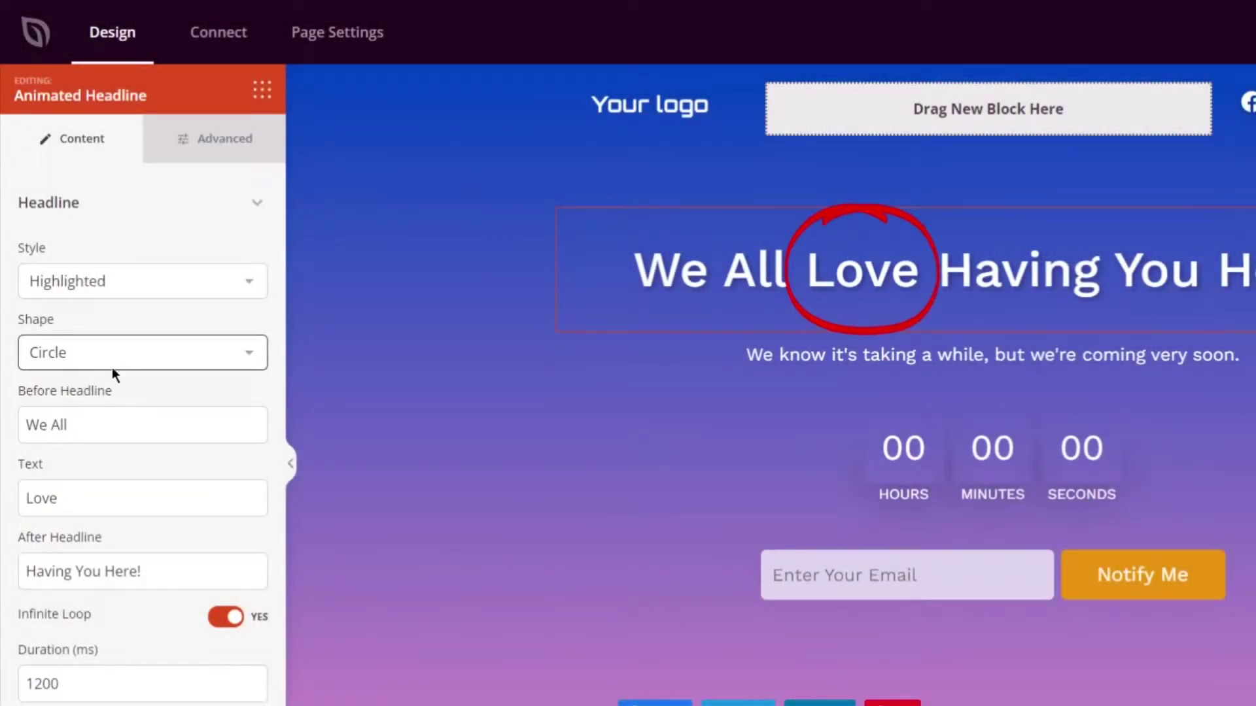
- Try the Double, Double Underline and Underline Zigzag shapes around 'Love'
click(114, 372)
click(90, 441)
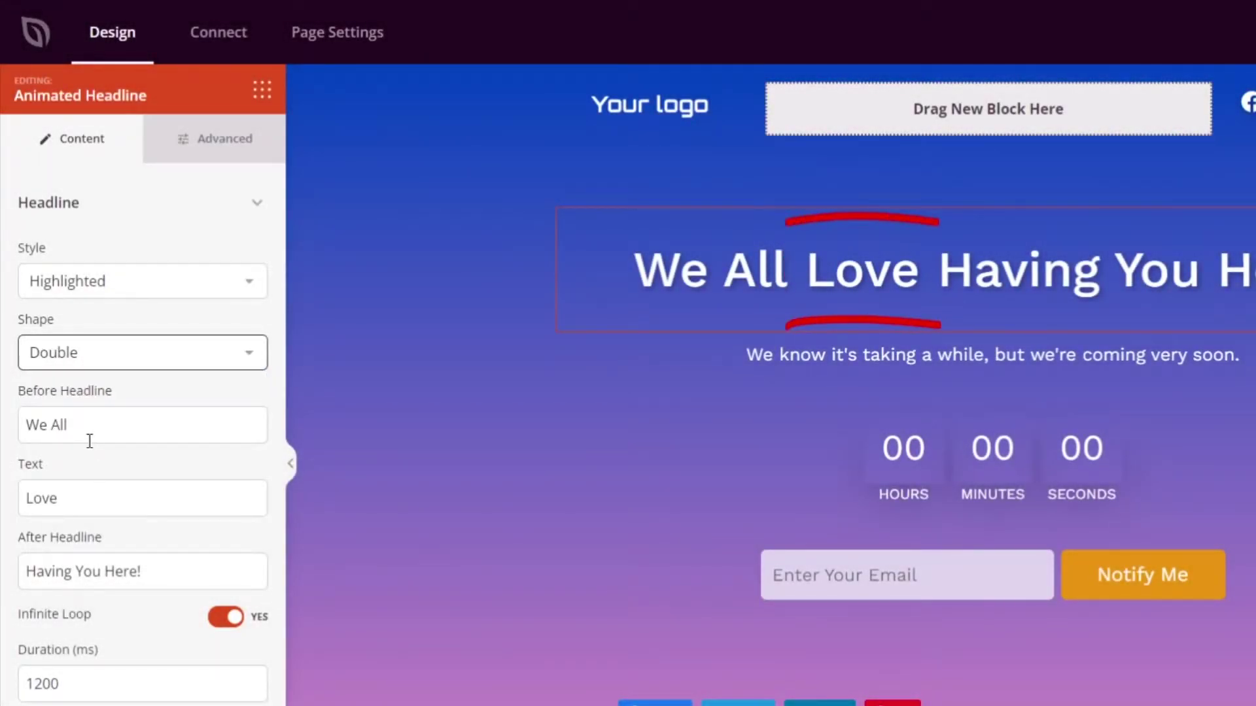
click(99, 353)
click(93, 462)
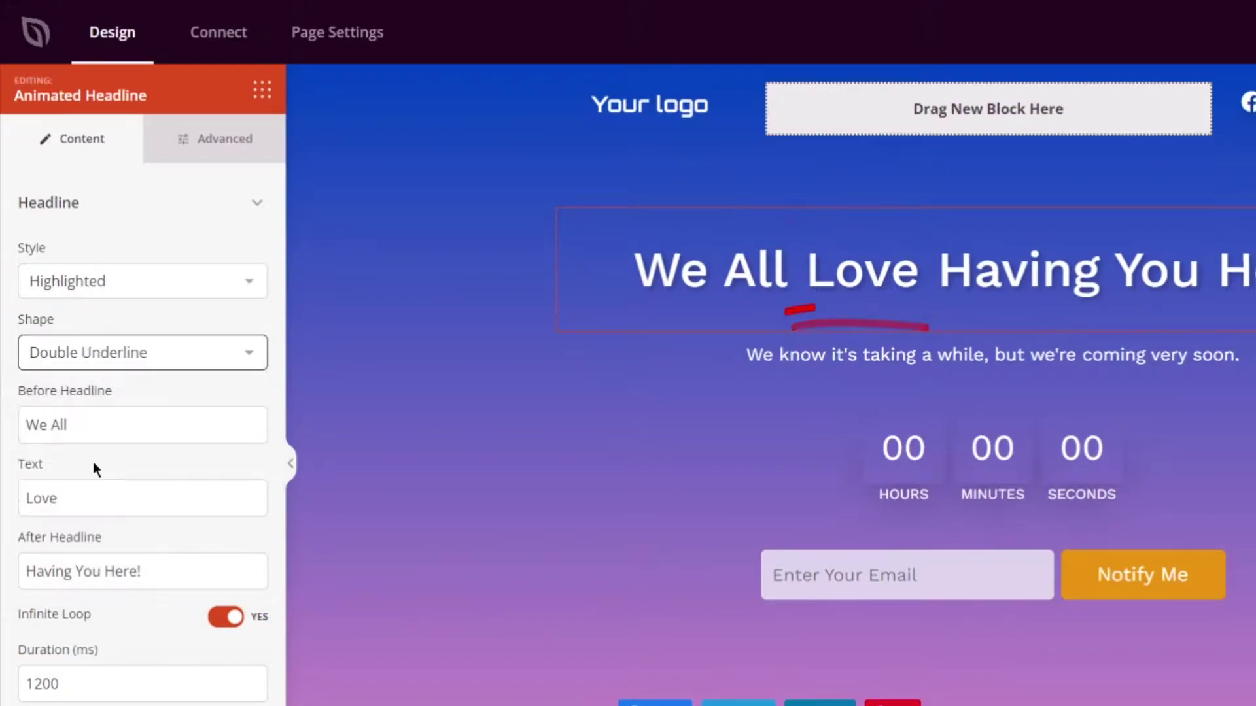
click(84, 360)
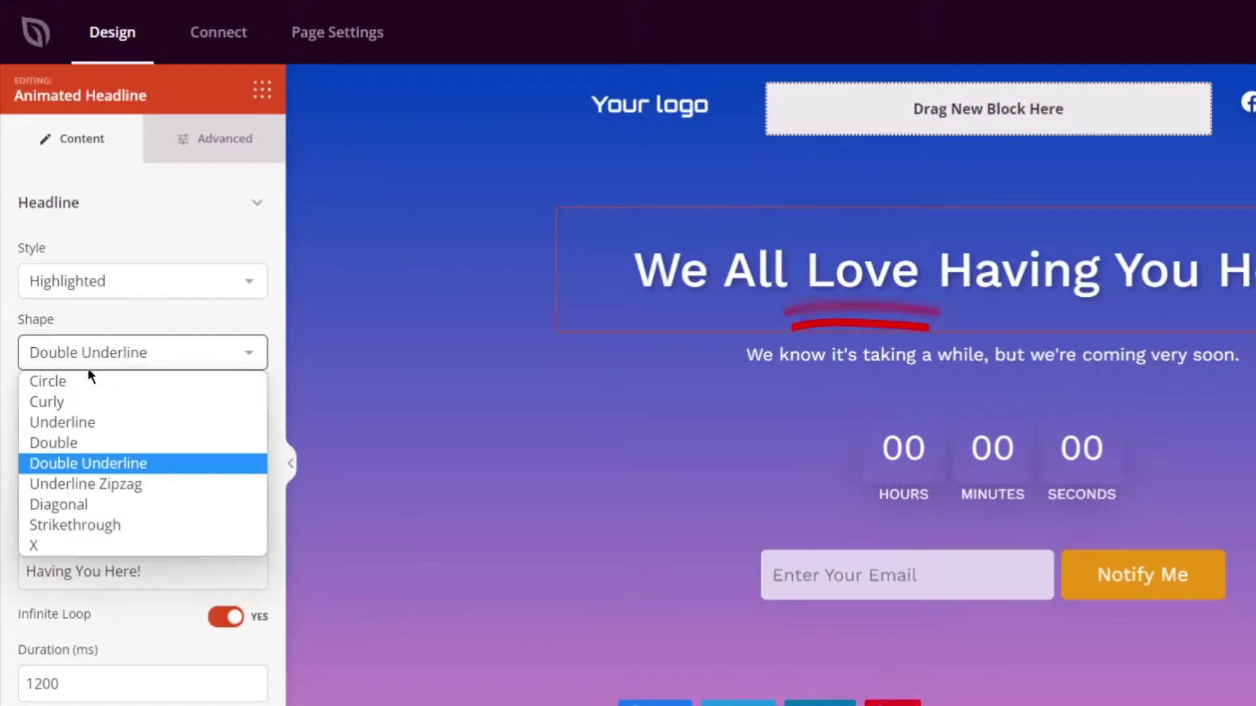
click(103, 481)
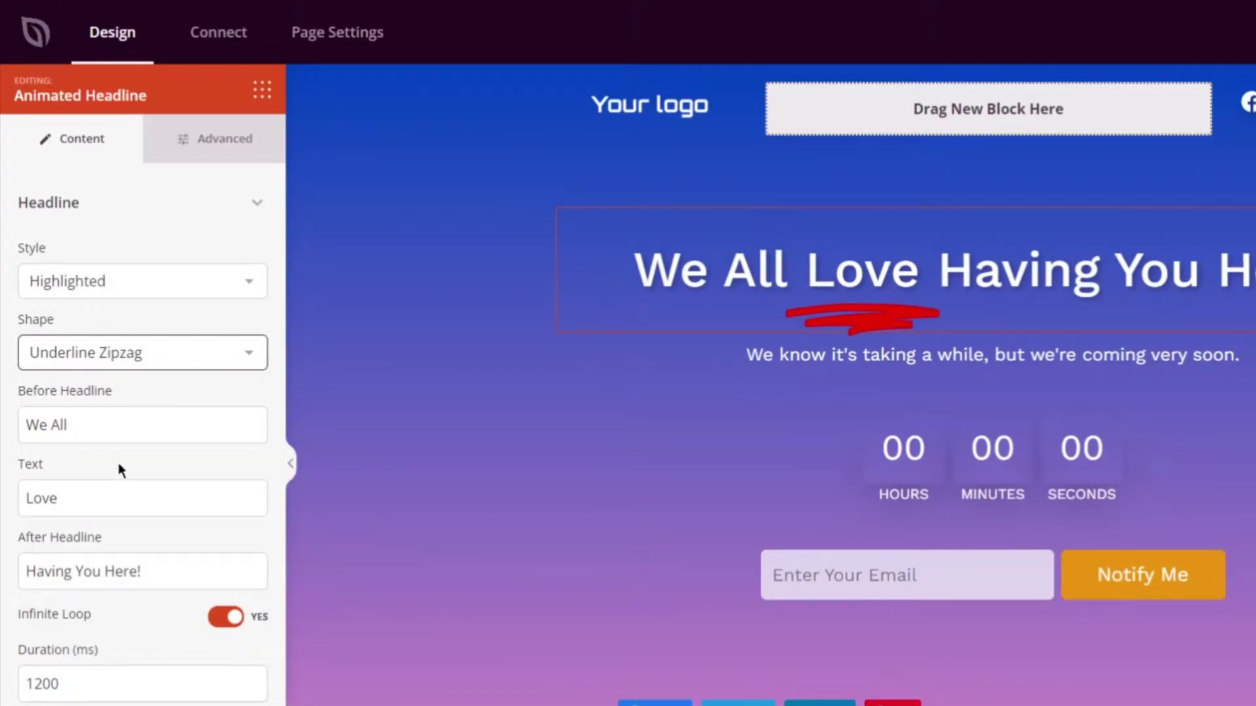
- Try the Diagonal and Strikethrough shapes, return to Circle, then switch to the seedprod.com tab
click(139, 352)
click(130, 504)
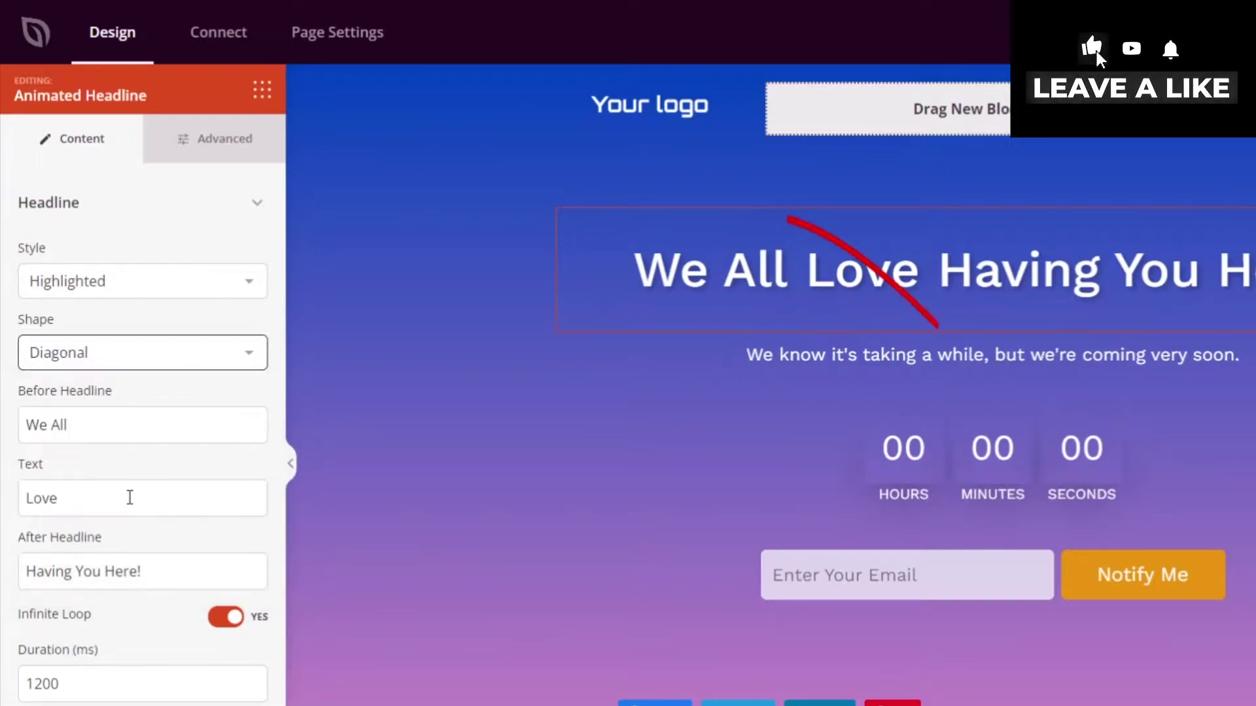
click(135, 357)
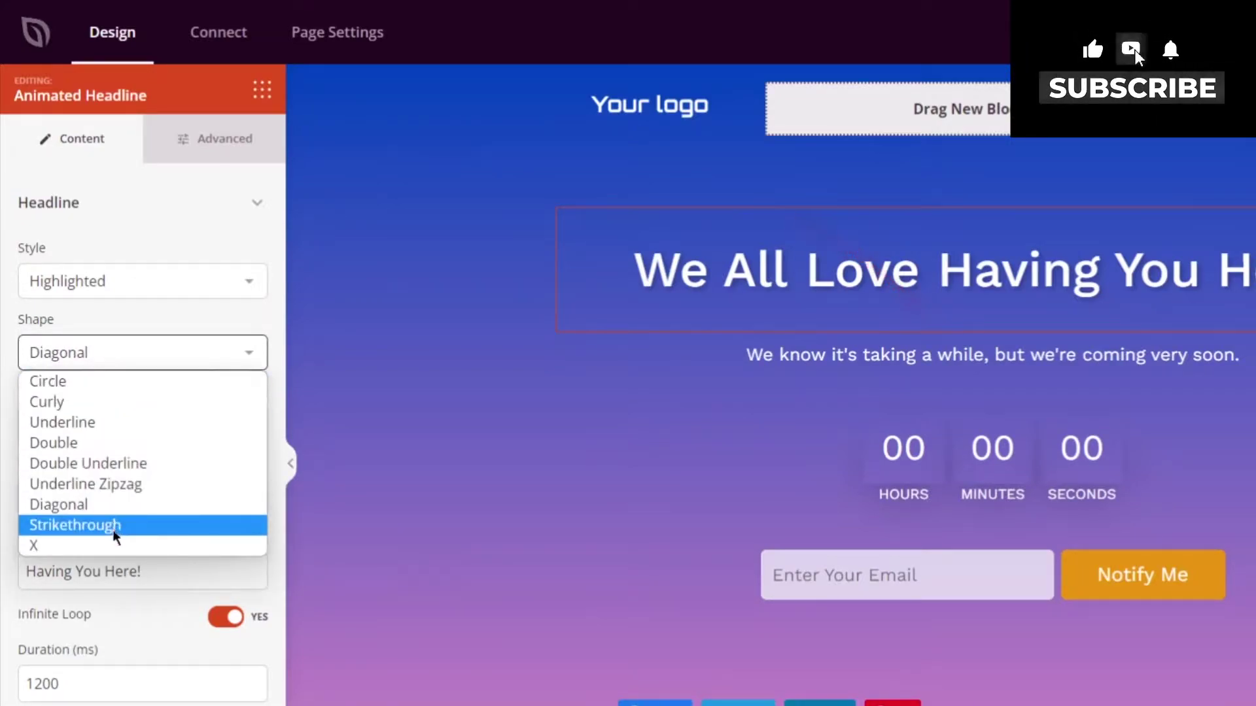
click(113, 531)
click(104, 352)
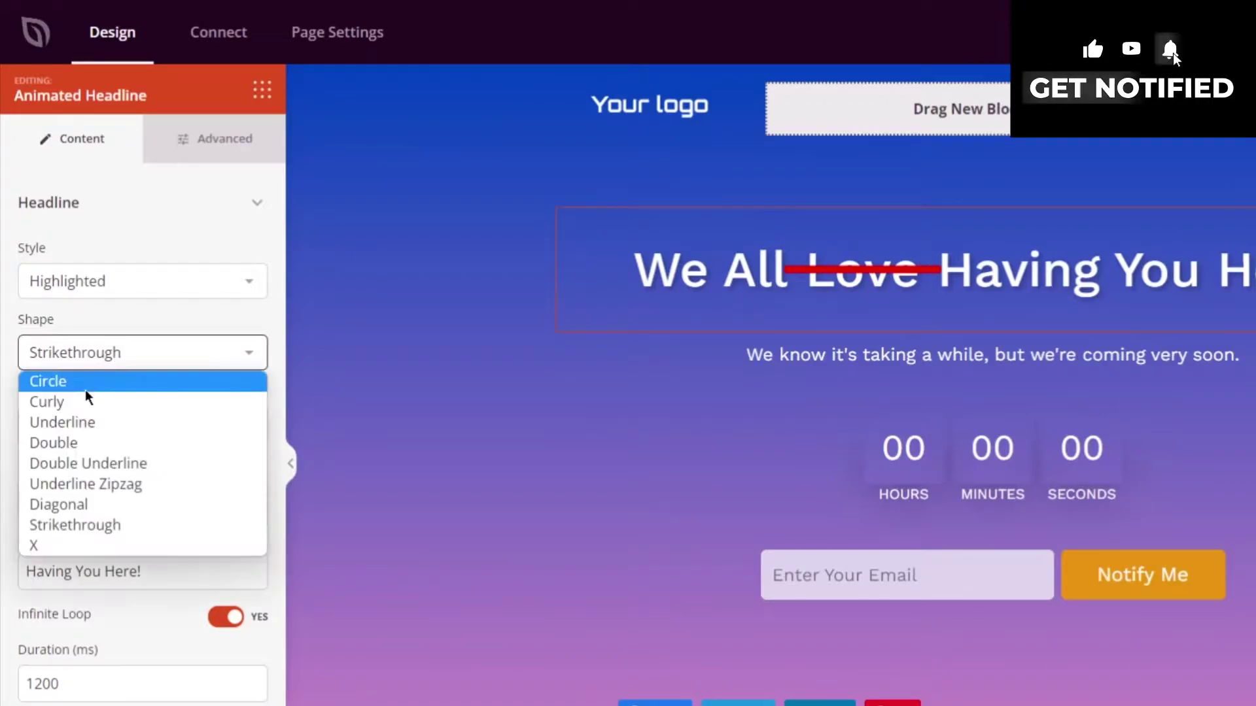
click(83, 402)
click(88, 356)
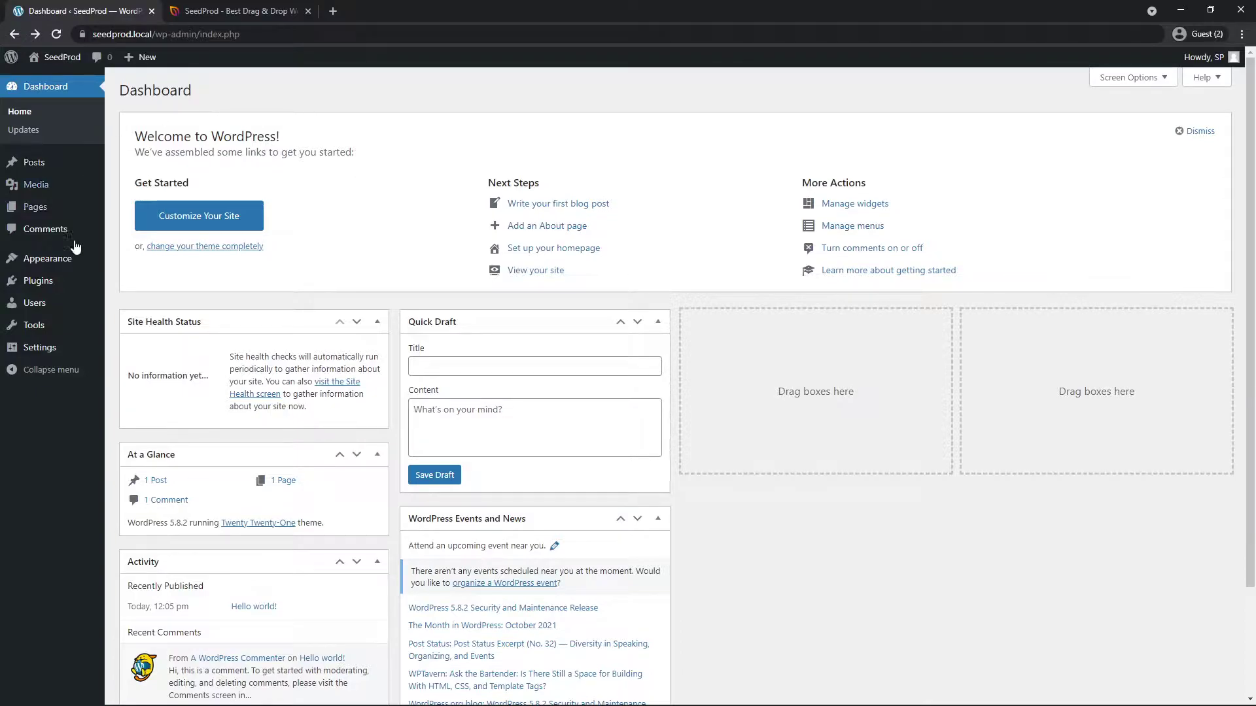
click(247, 13)
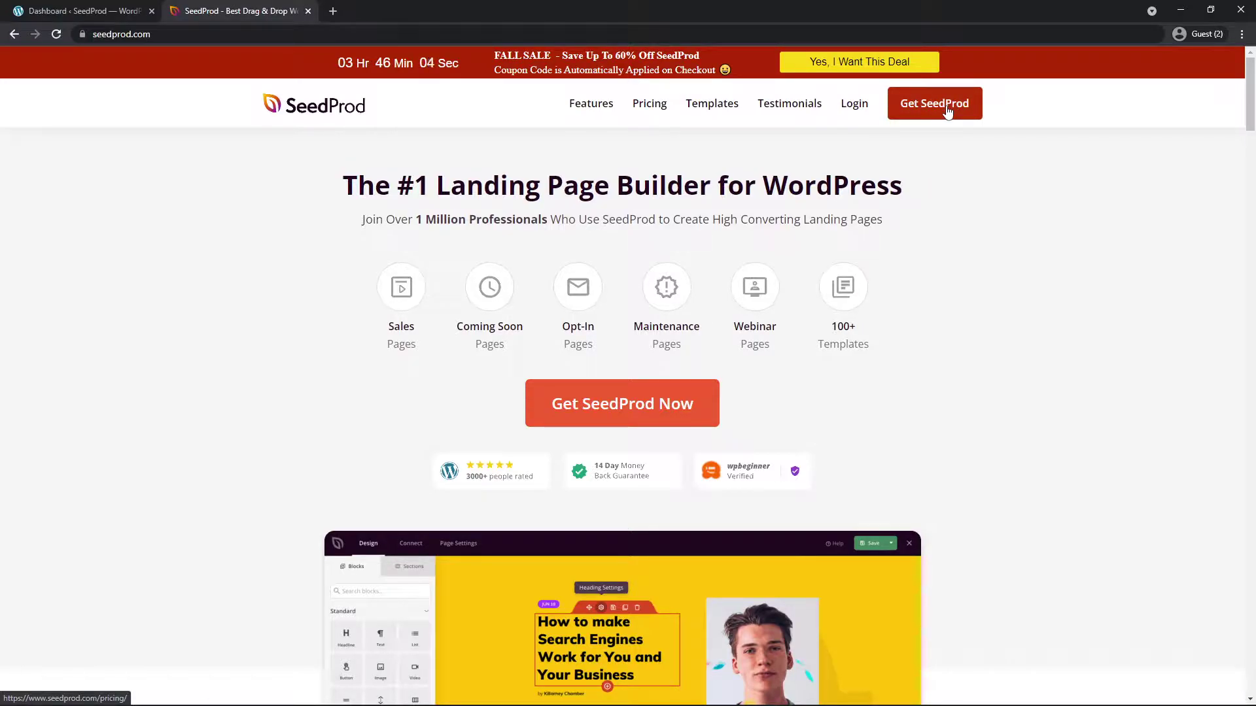
- Log in to the SeedProd account and download Landing Page Pro 6.7.4 from Downloads
click(857, 110)
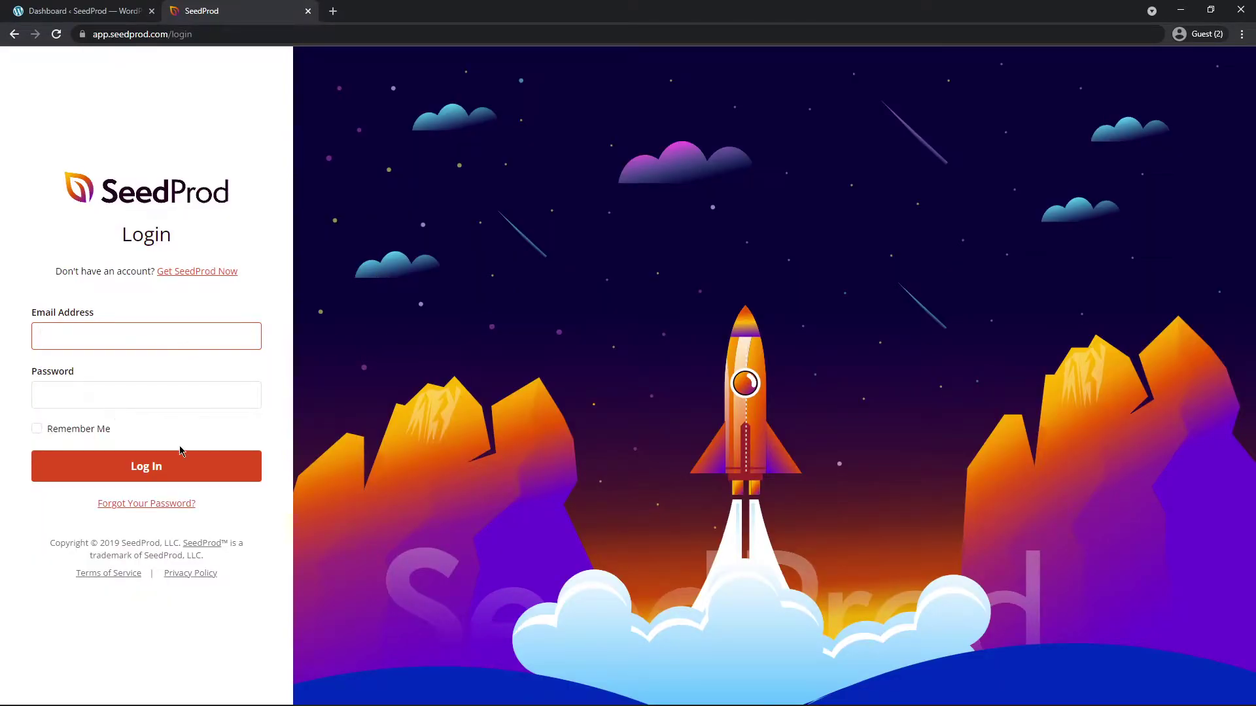
click(143, 466)
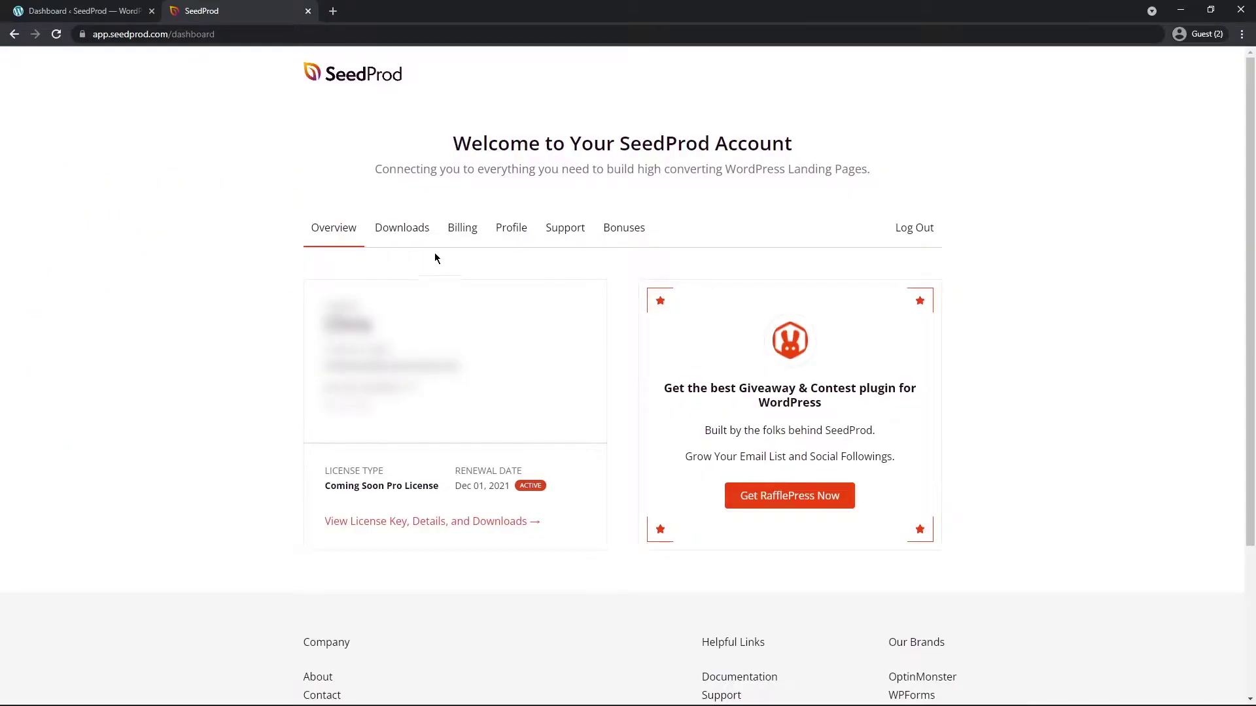
click(404, 235)
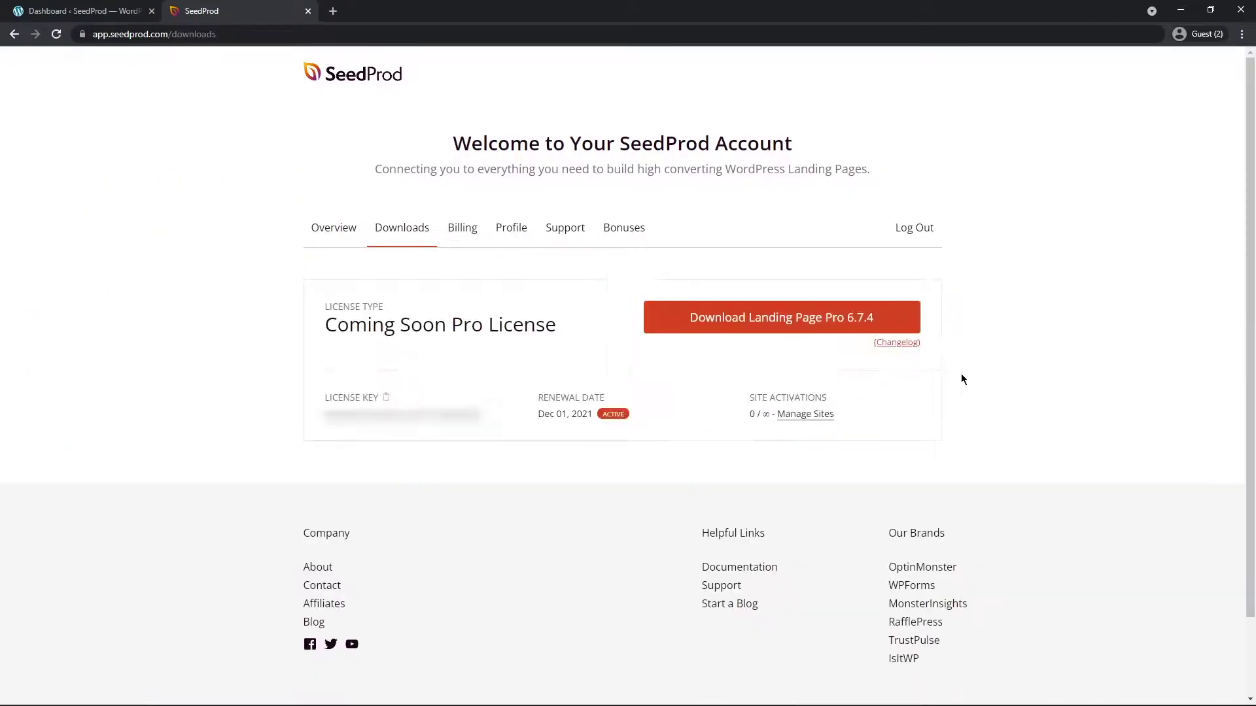
click(782, 325)
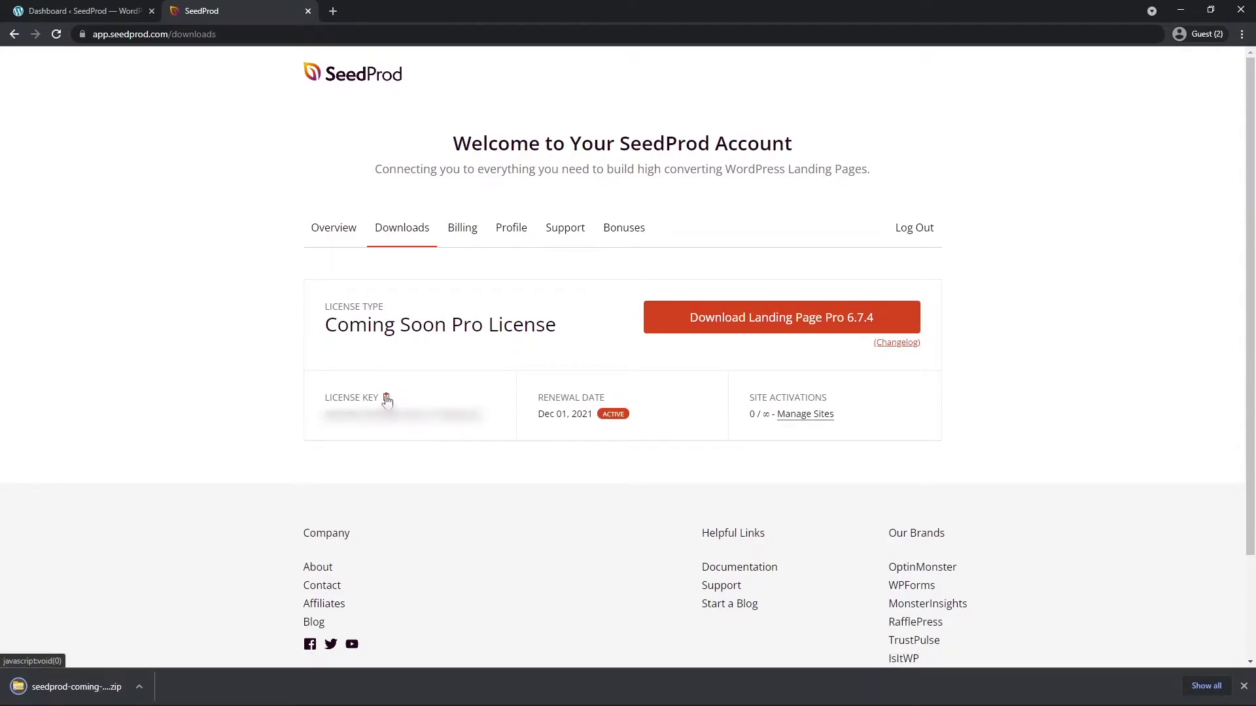
- Upload seedprod-coming-soon-pro-5-6.7.4.zip through Plugins > Add New and install it
click(308, 11)
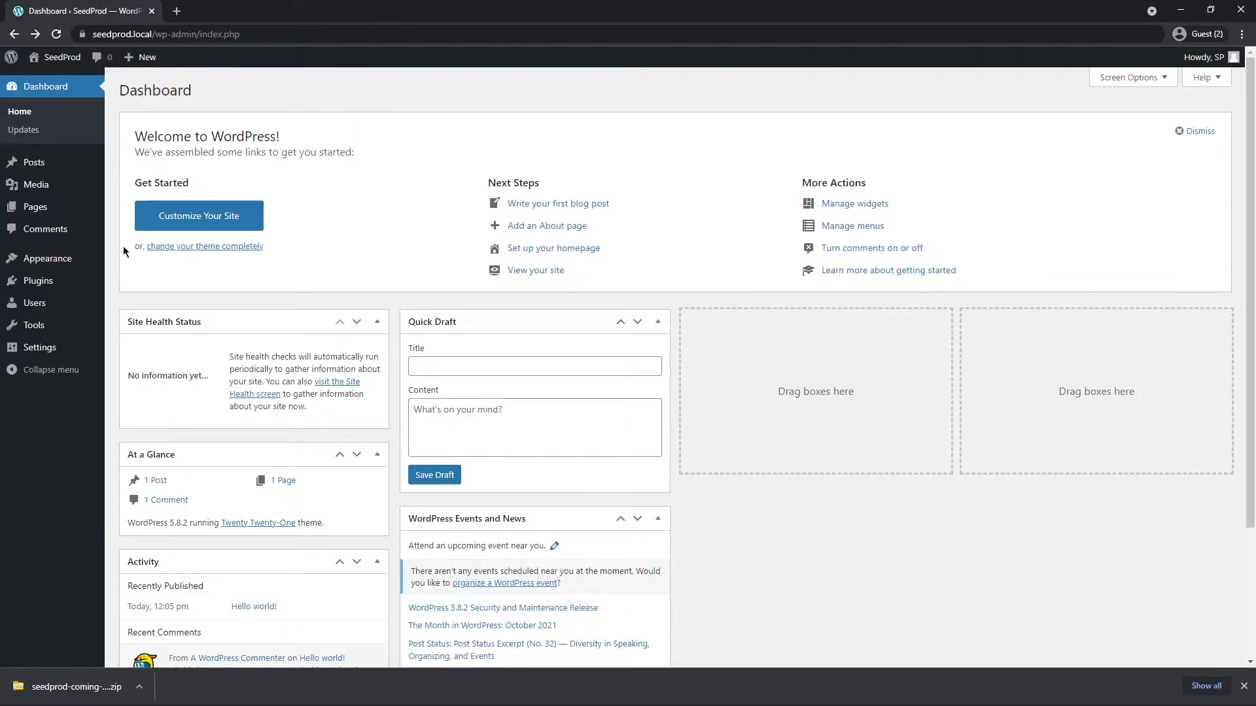
mouse_move(41, 284)
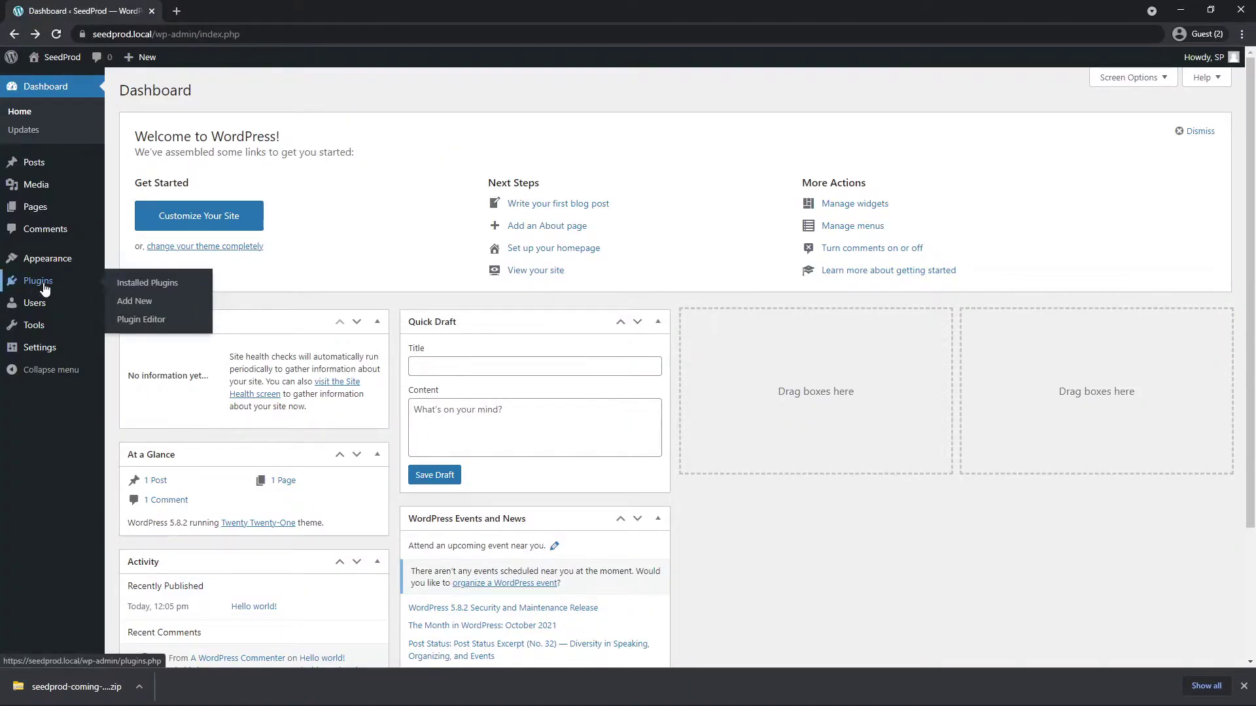
click(130, 303)
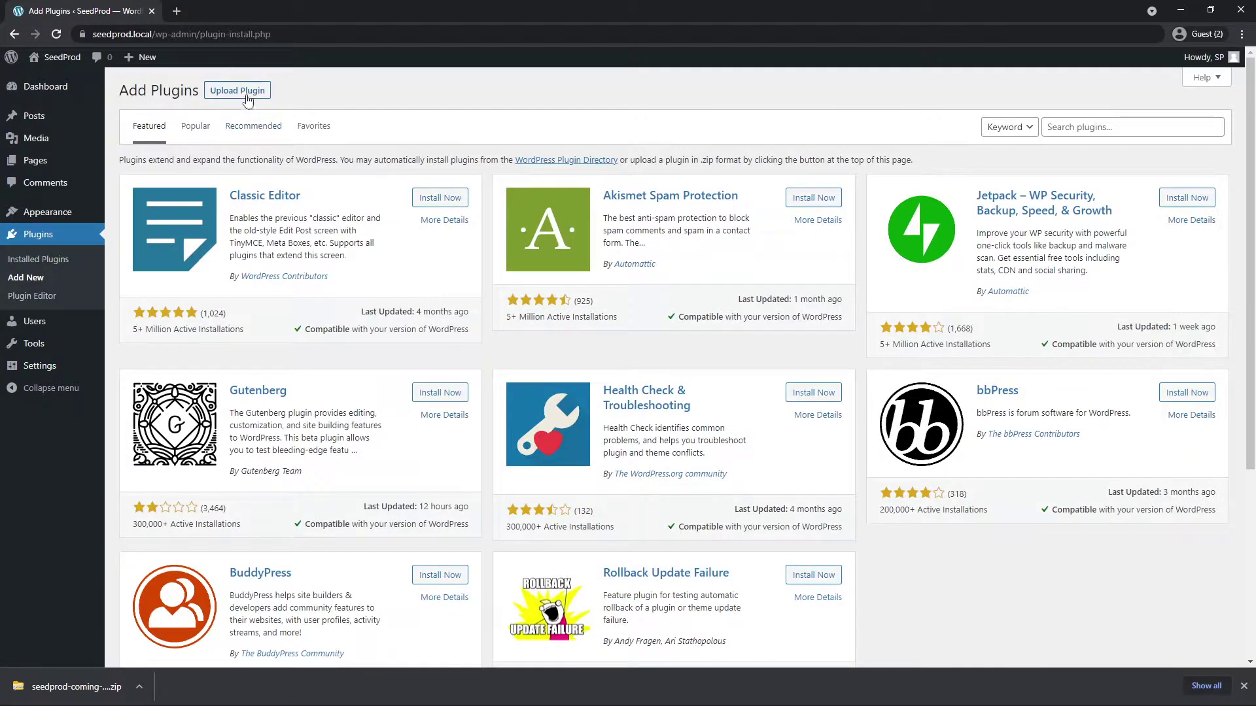
click(246, 92)
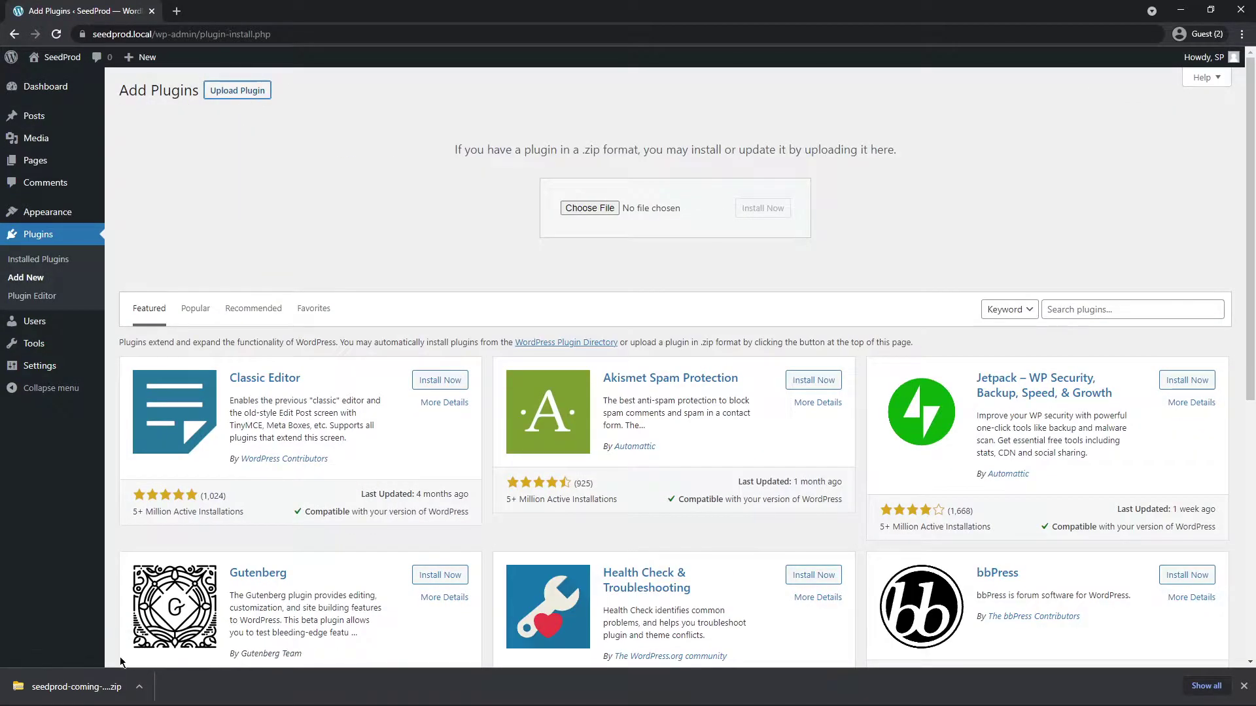
drag(98, 692, 589, 210)
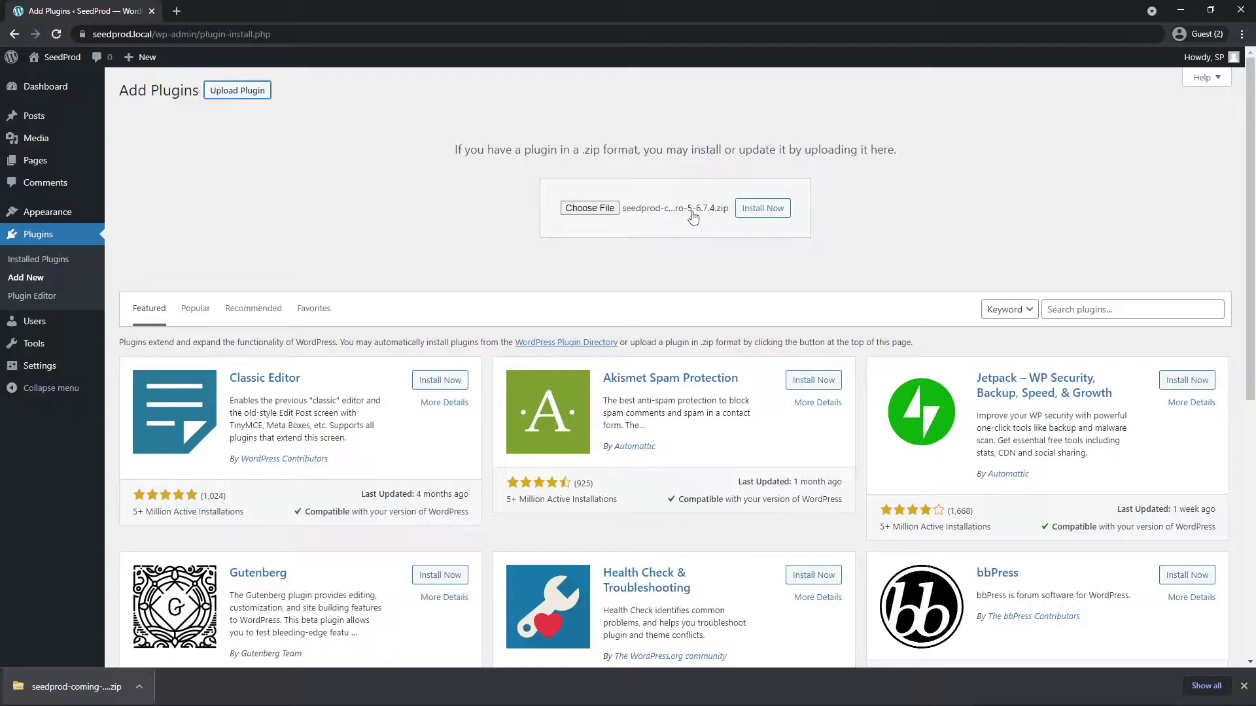
click(764, 210)
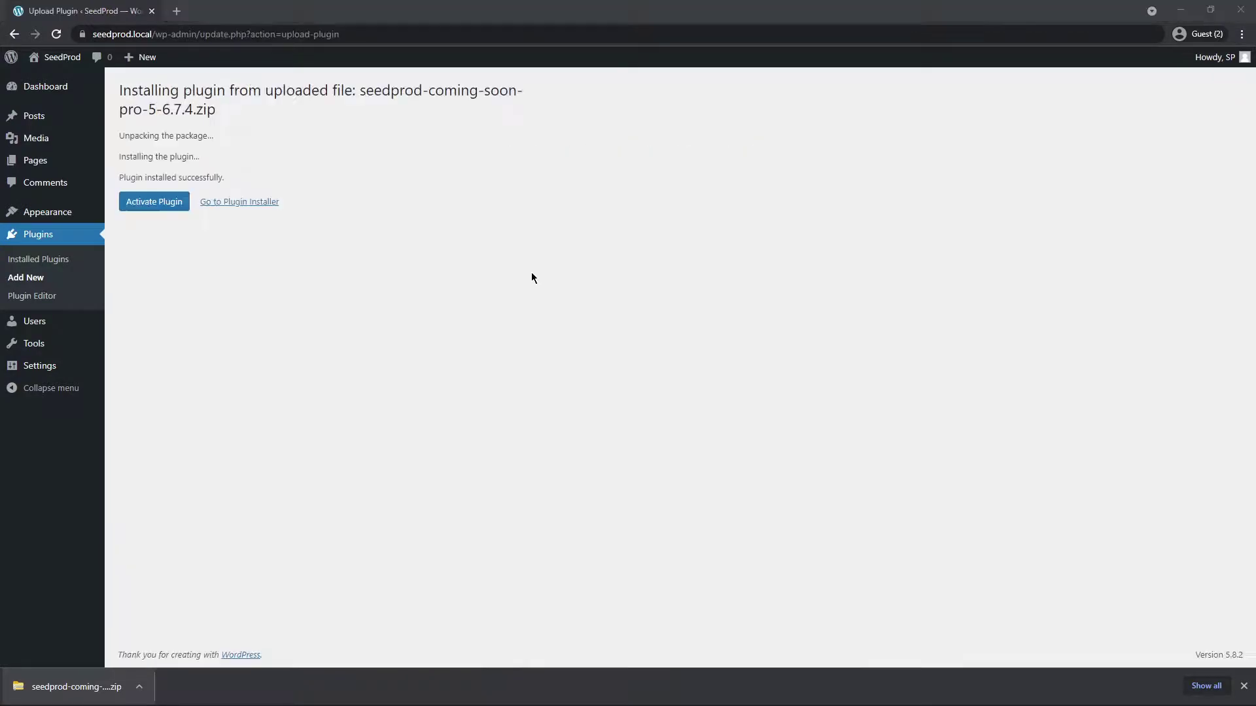
- Activate SeedProd, paste and verify the license key, then go to the SeedProd Pages dashboard
click(158, 206)
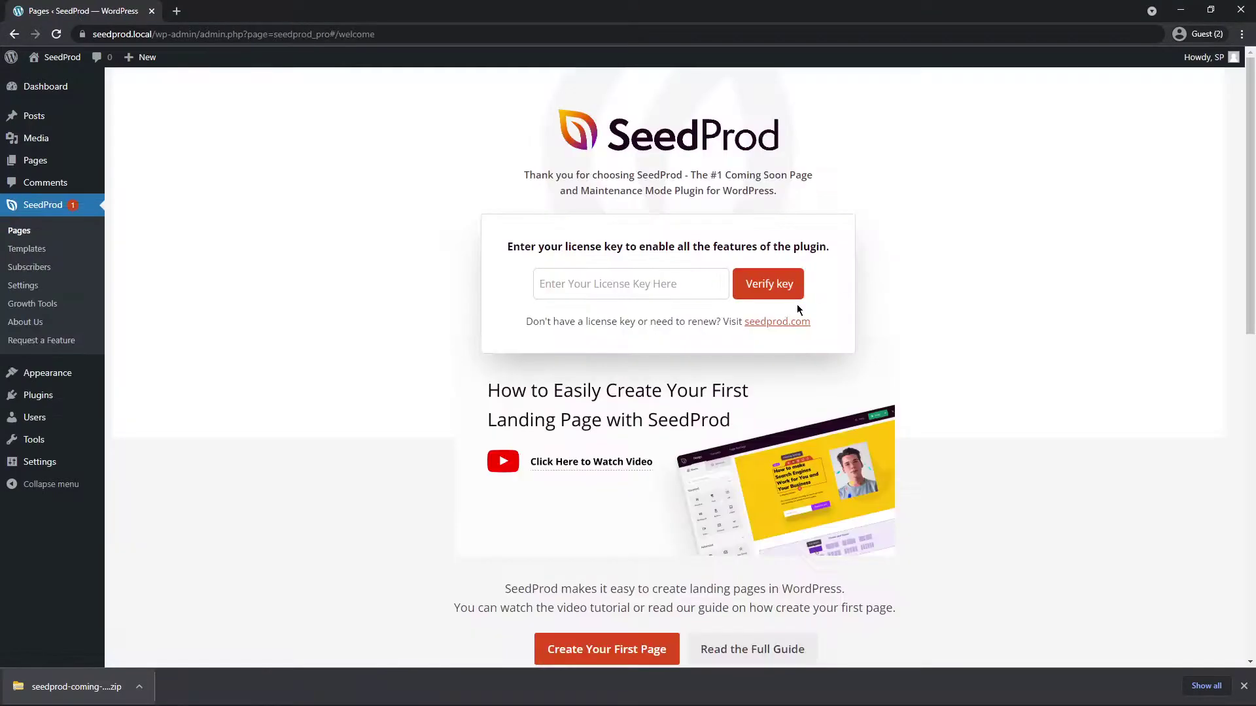
right_click(582, 283)
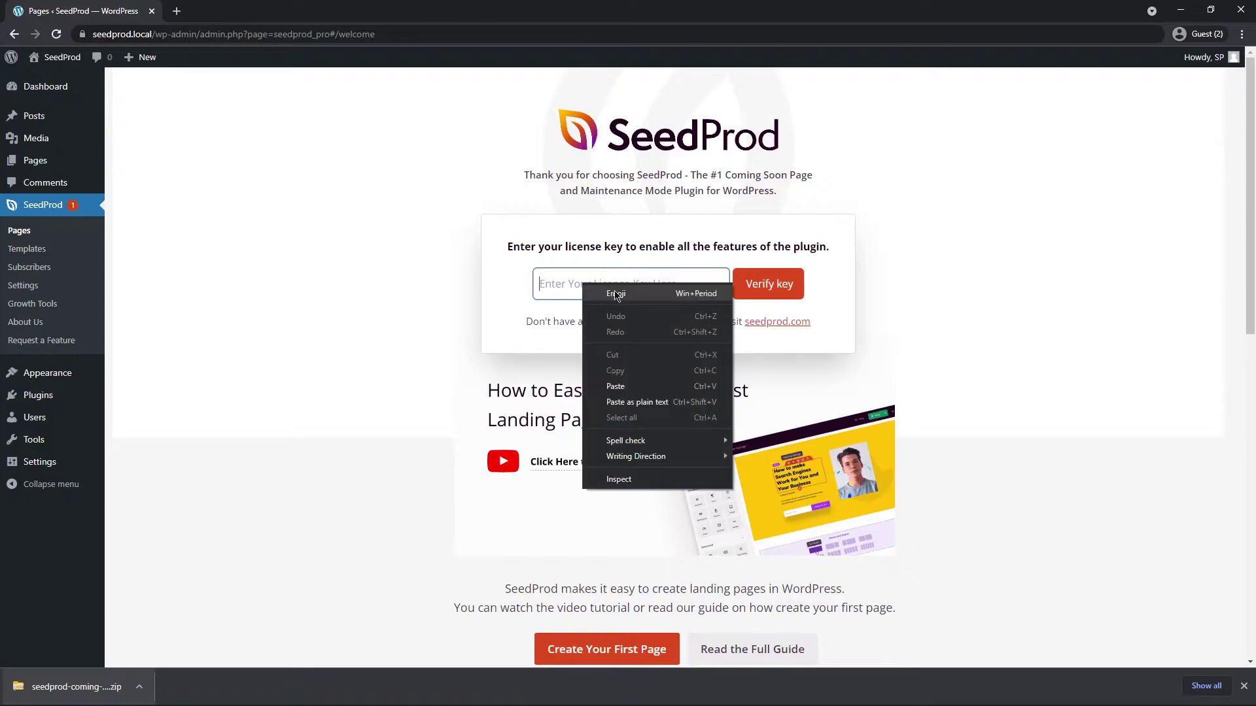
click(637, 385)
click(778, 288)
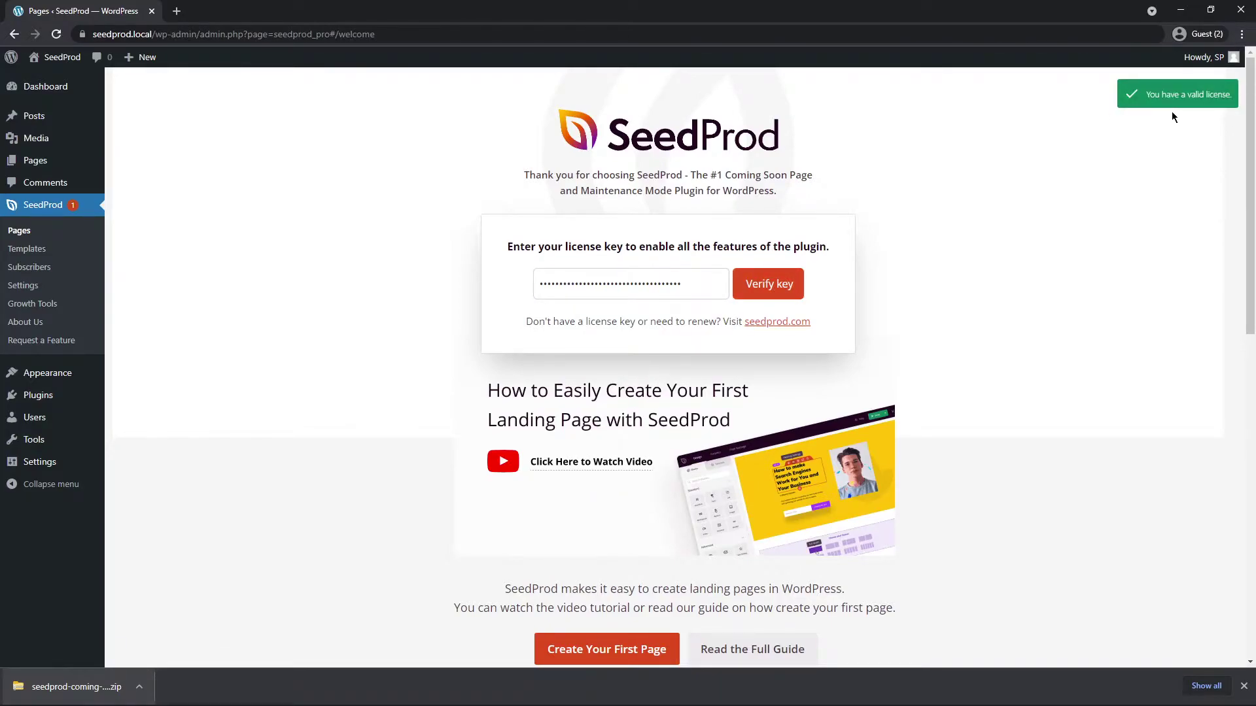
click(1243, 686)
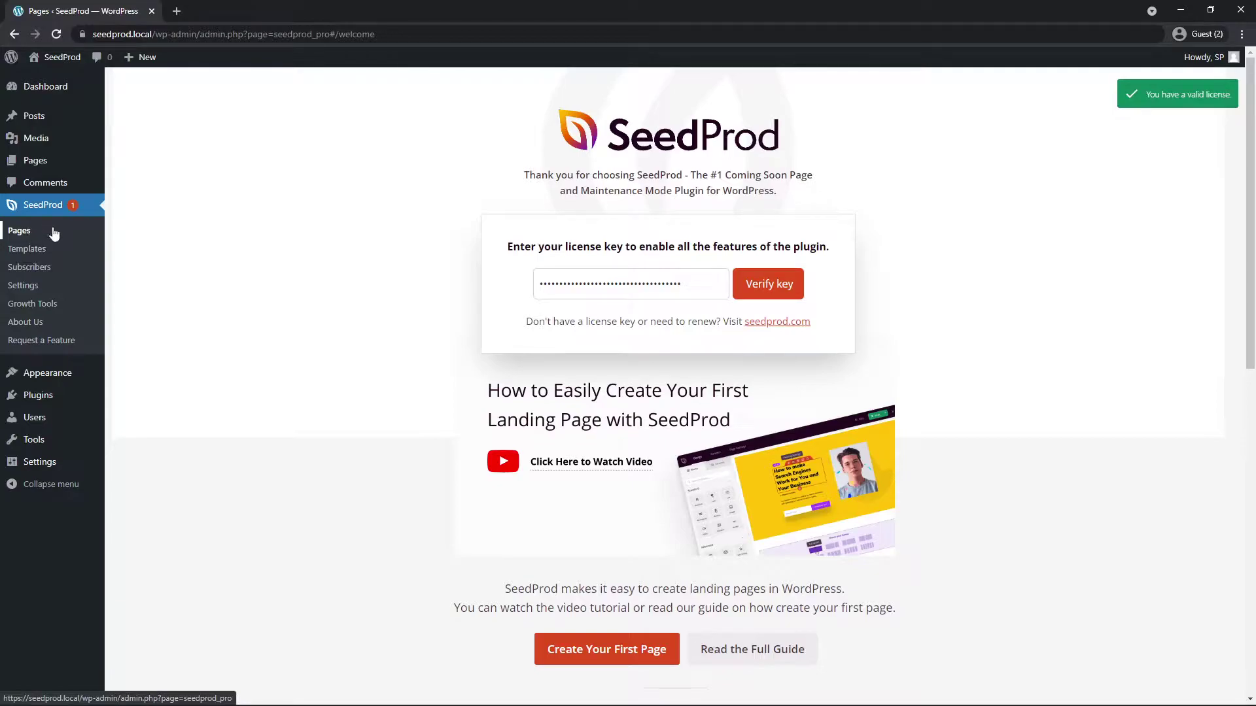
click(24, 234)
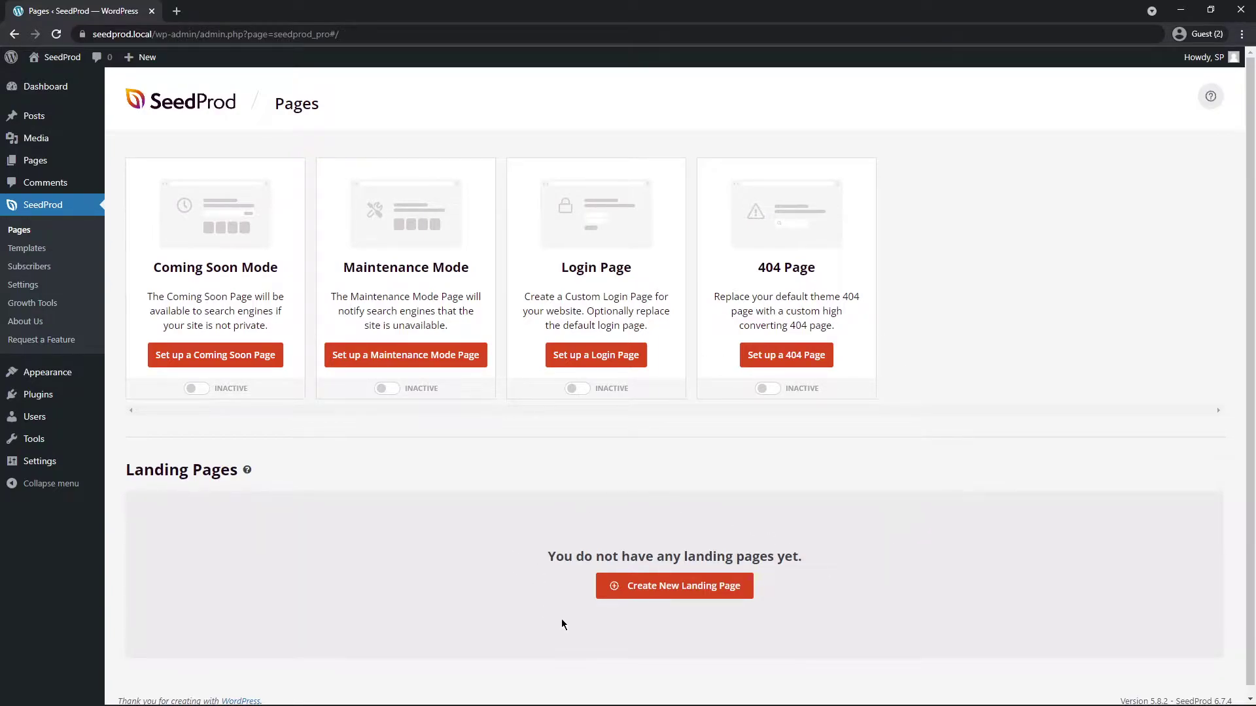
- Create a page named 'Animated' from the Sit Tight Coming Soon template and start editing it
click(666, 591)
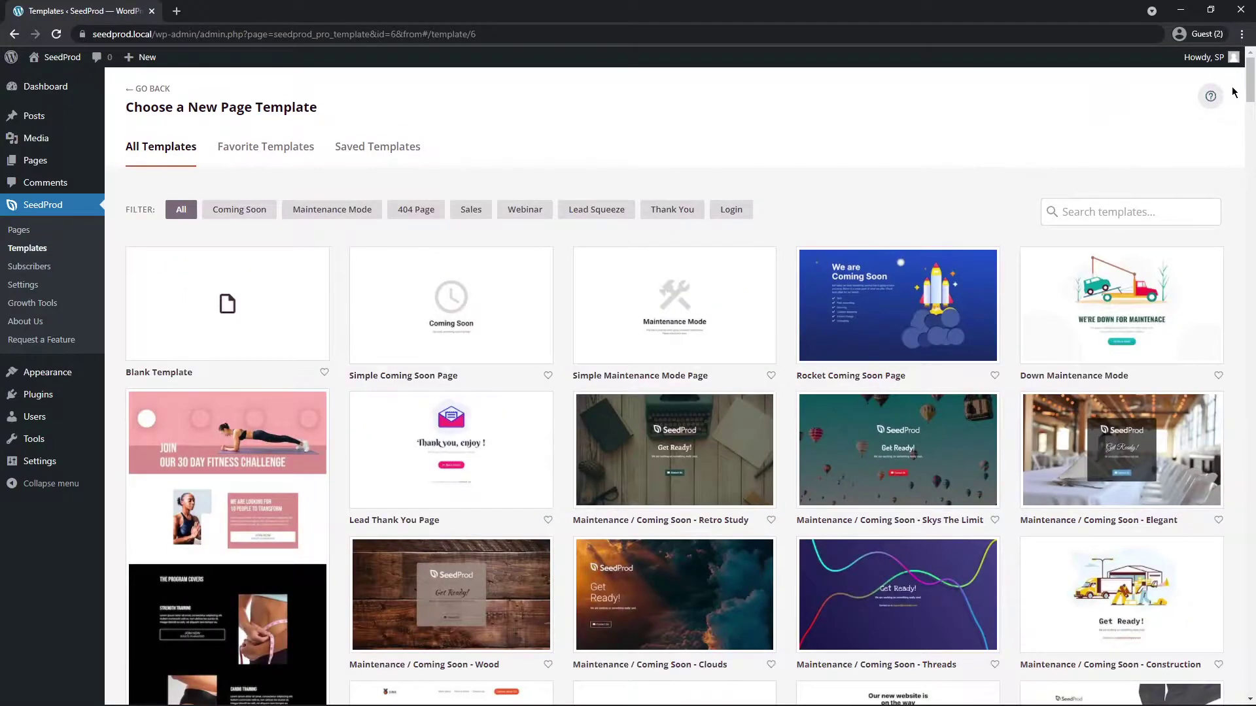
mouse_move(1249, 79)
mouse_down()
mouse_move(1249, 663)
mouse_move(1249, 79)
mouse_up()
mouse_move(174, 340)
drag(1249, 91, 1234, 417)
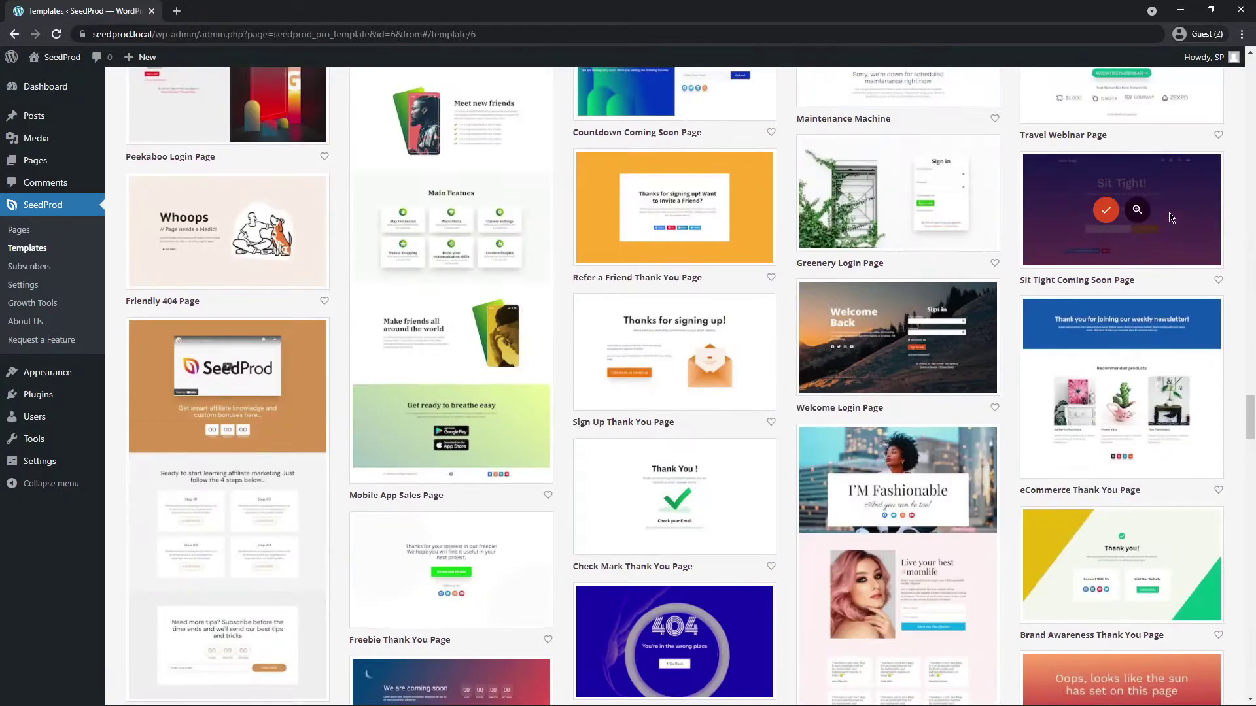
click(1109, 219)
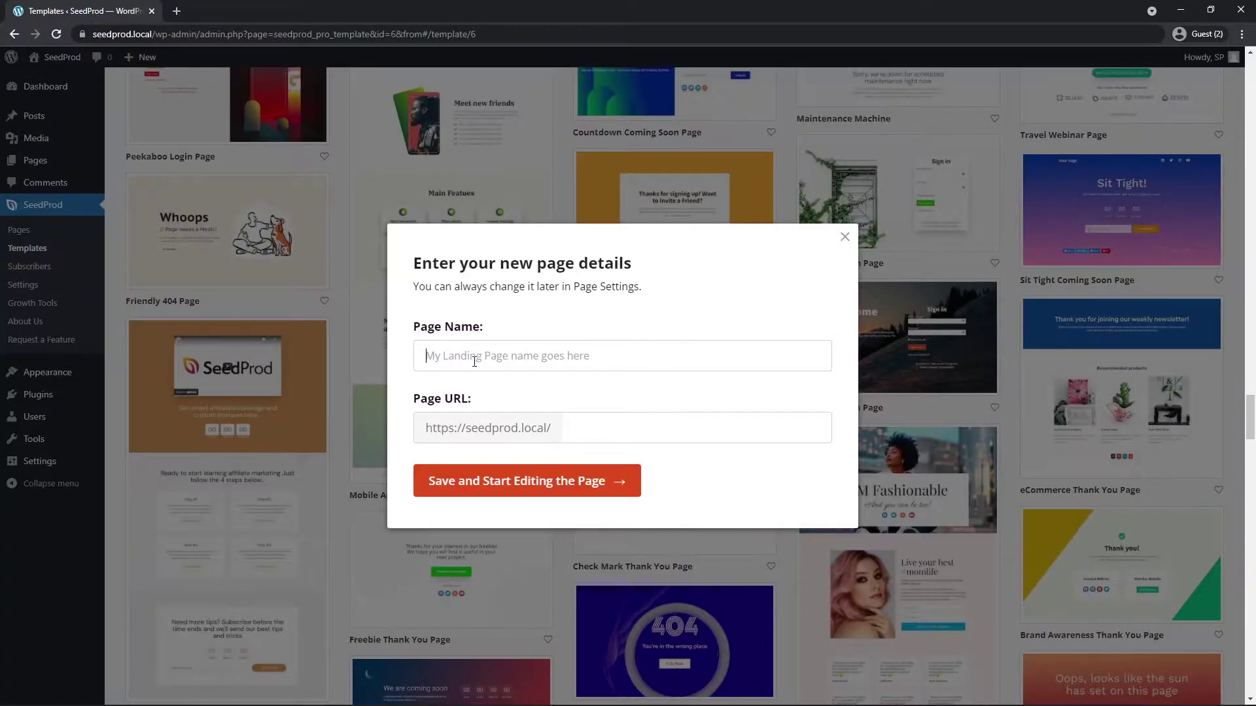
text(Animated)
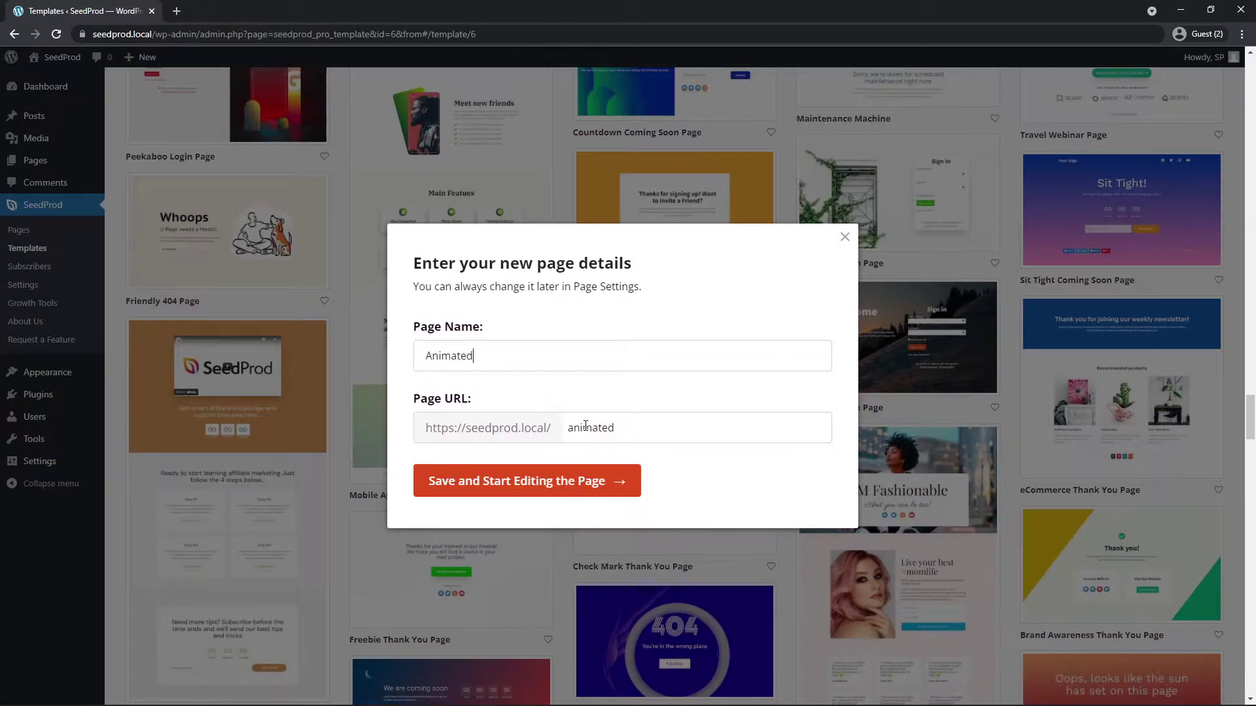
click(523, 484)
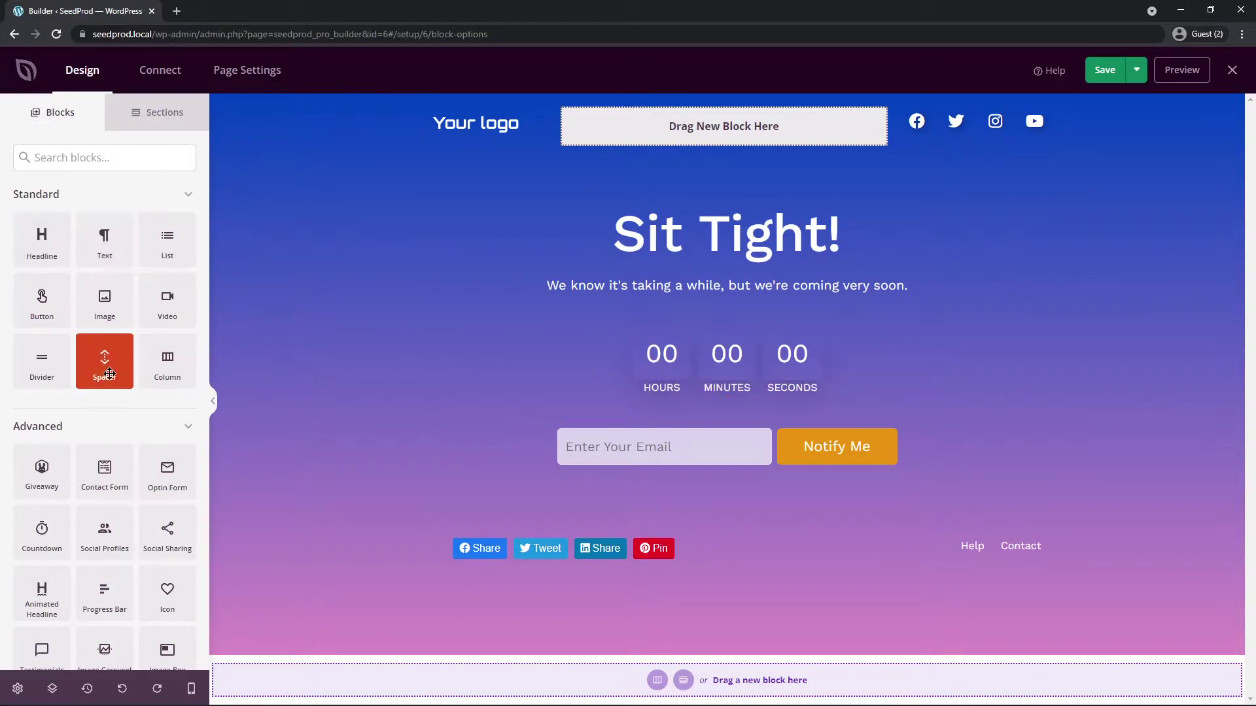
- Add a Button block below the Sit Tight! headline and select its Call To Action text
drag(47, 296, 739, 283)
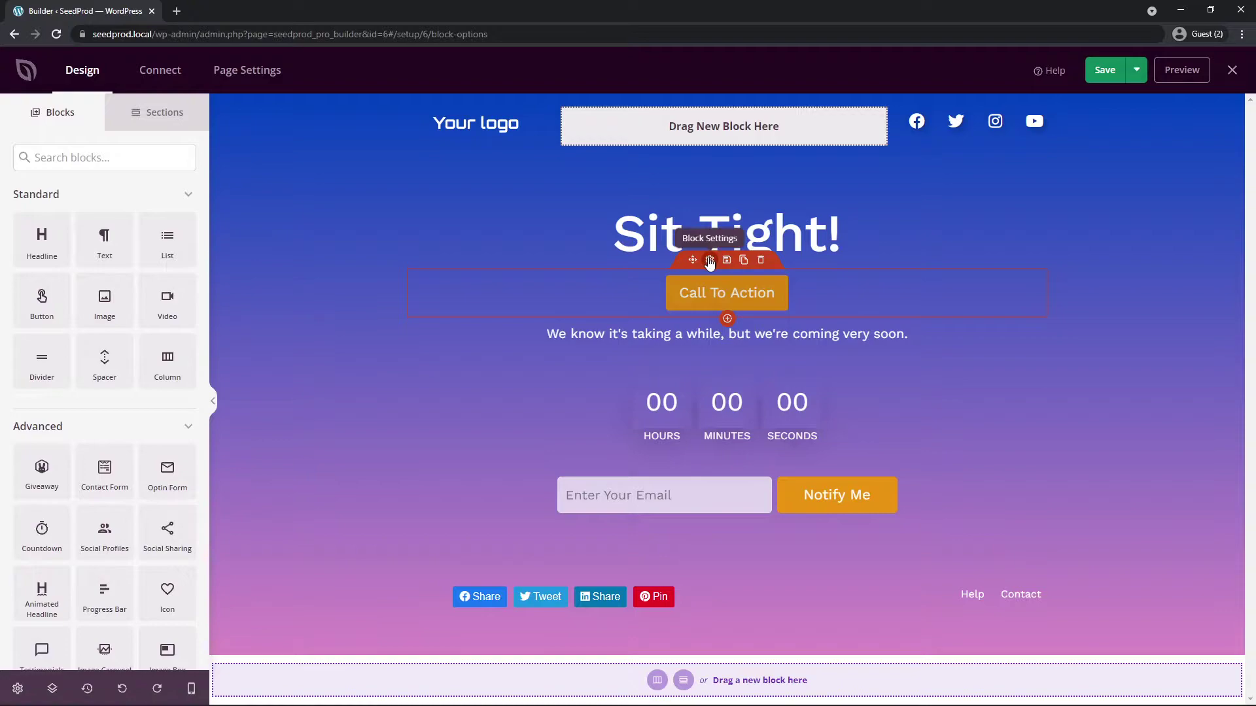
click(709, 263)
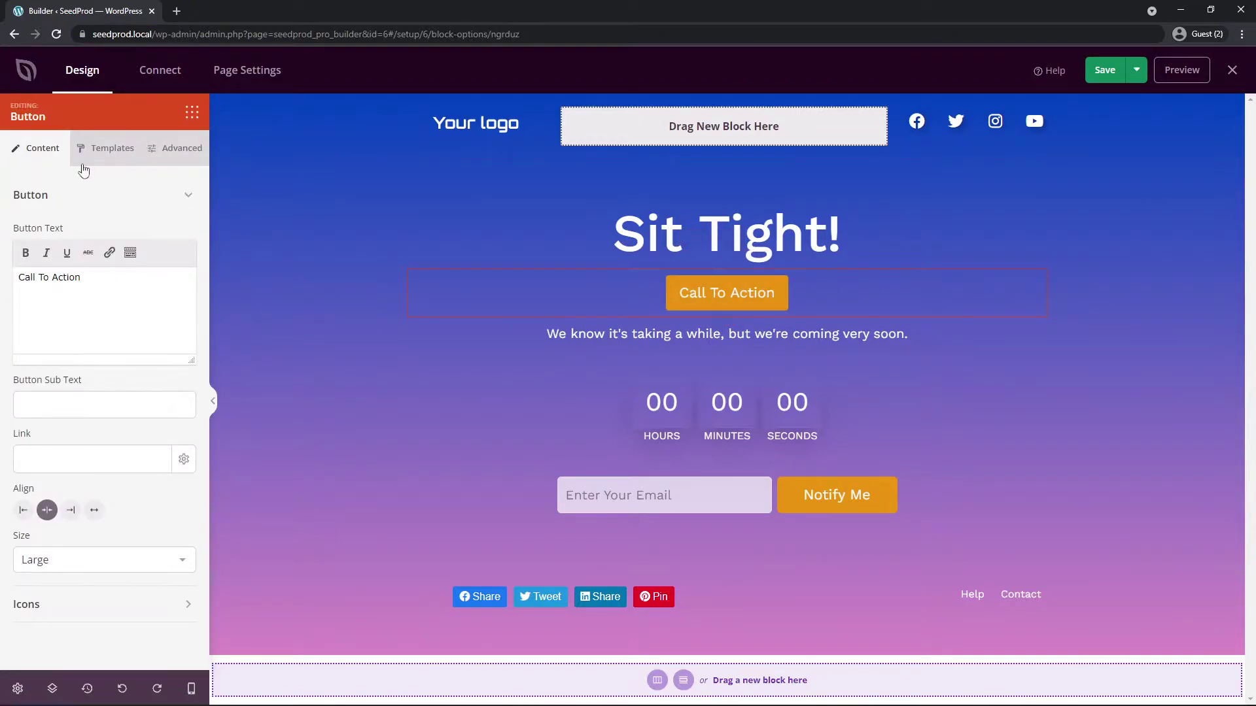
drag(90, 288, 19, 276)
- Try the Red and blue Pill button templates, keeping the button style Flat
click(109, 150)
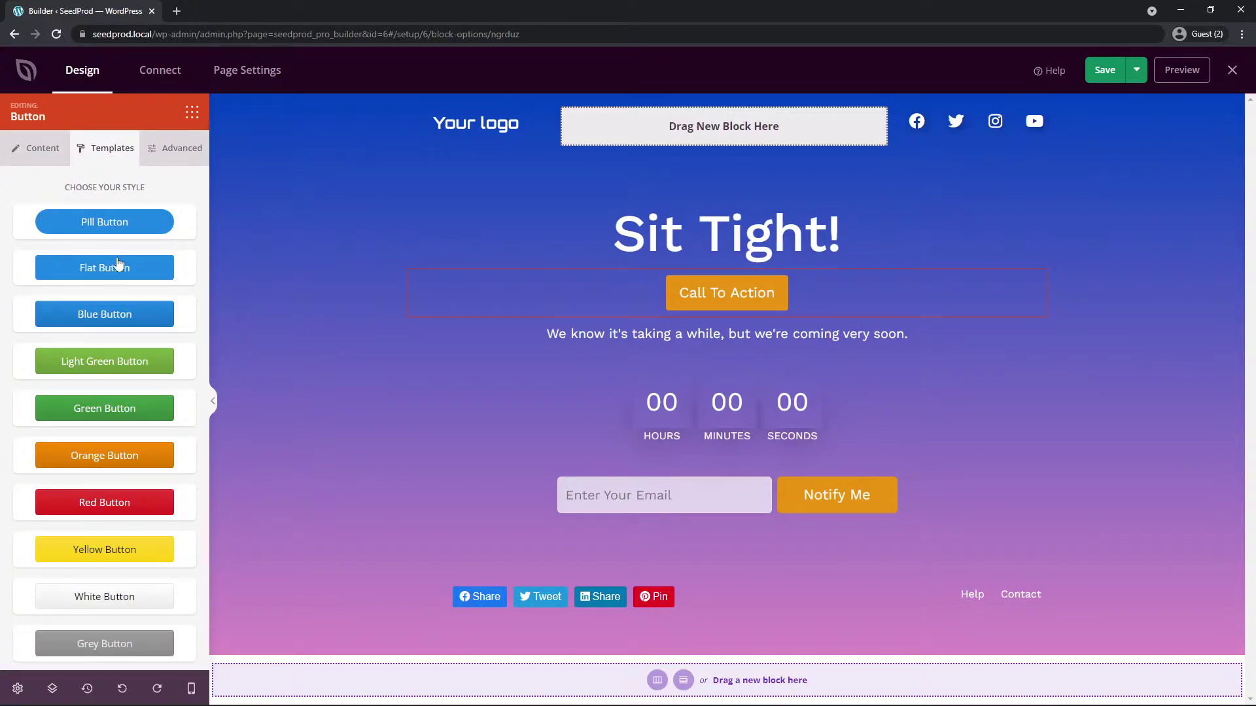
scroll(118, 269, down, 1)
click(85, 440)
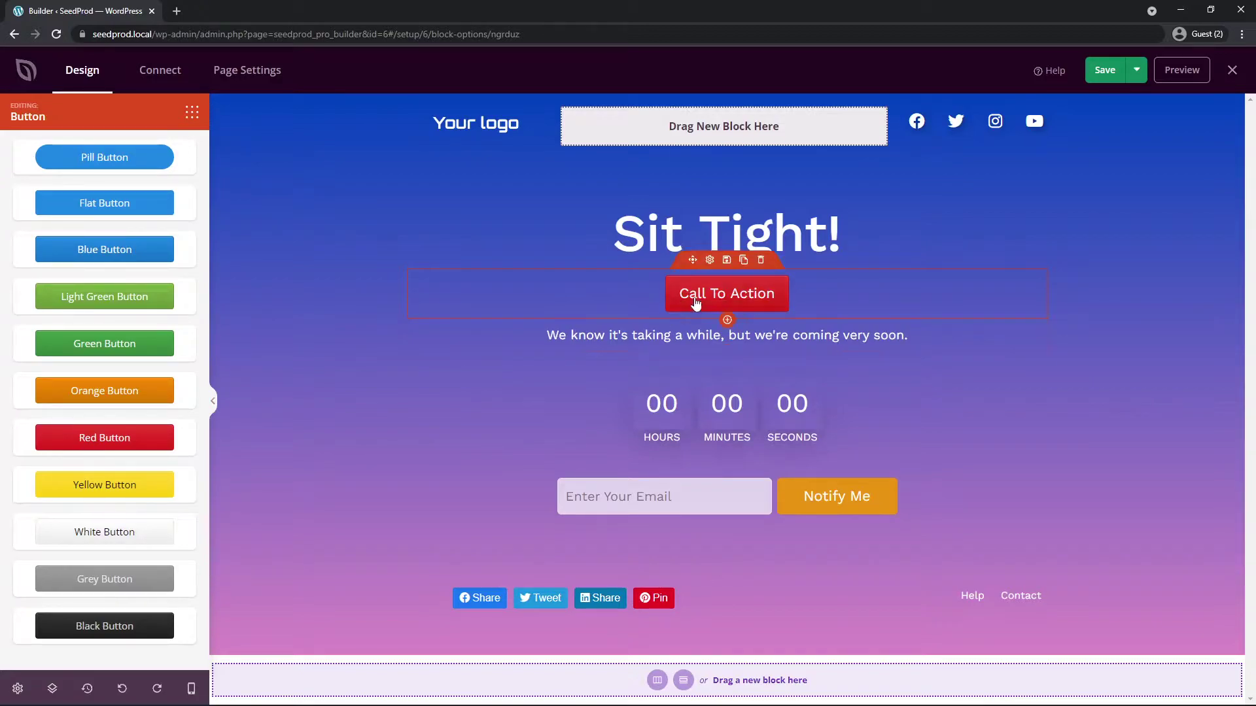
scroll(131, 184, up, 1)
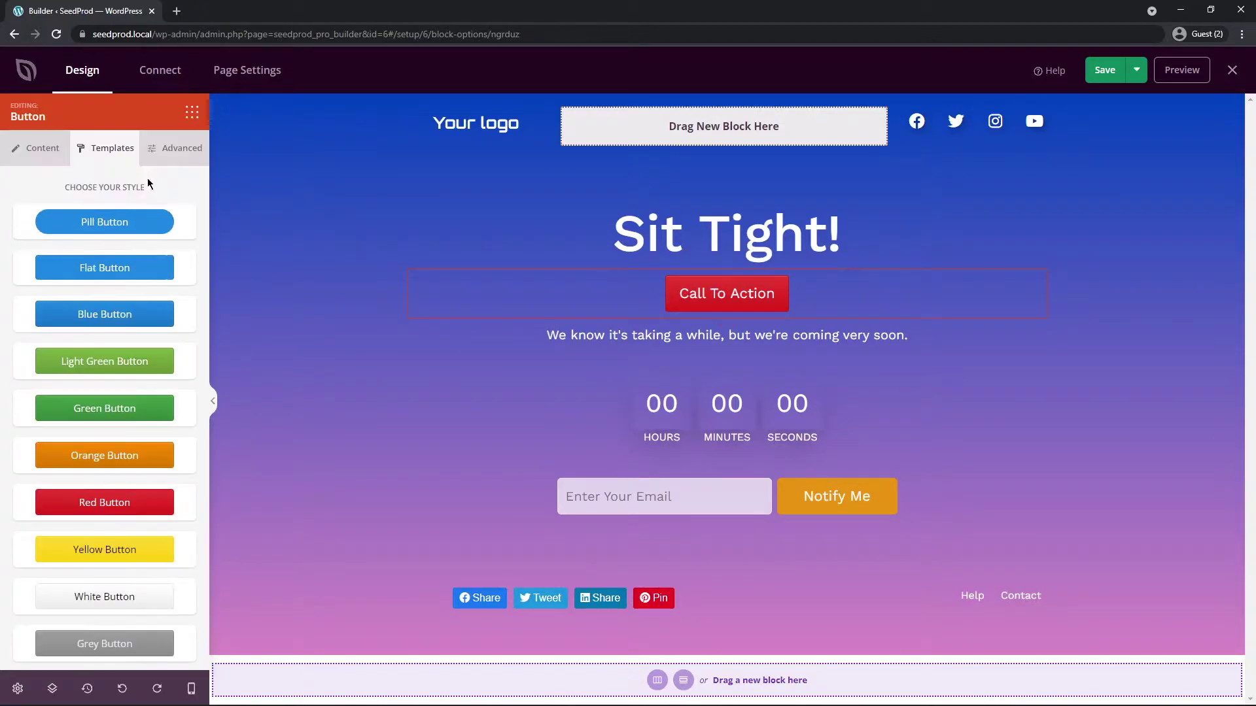
click(83, 220)
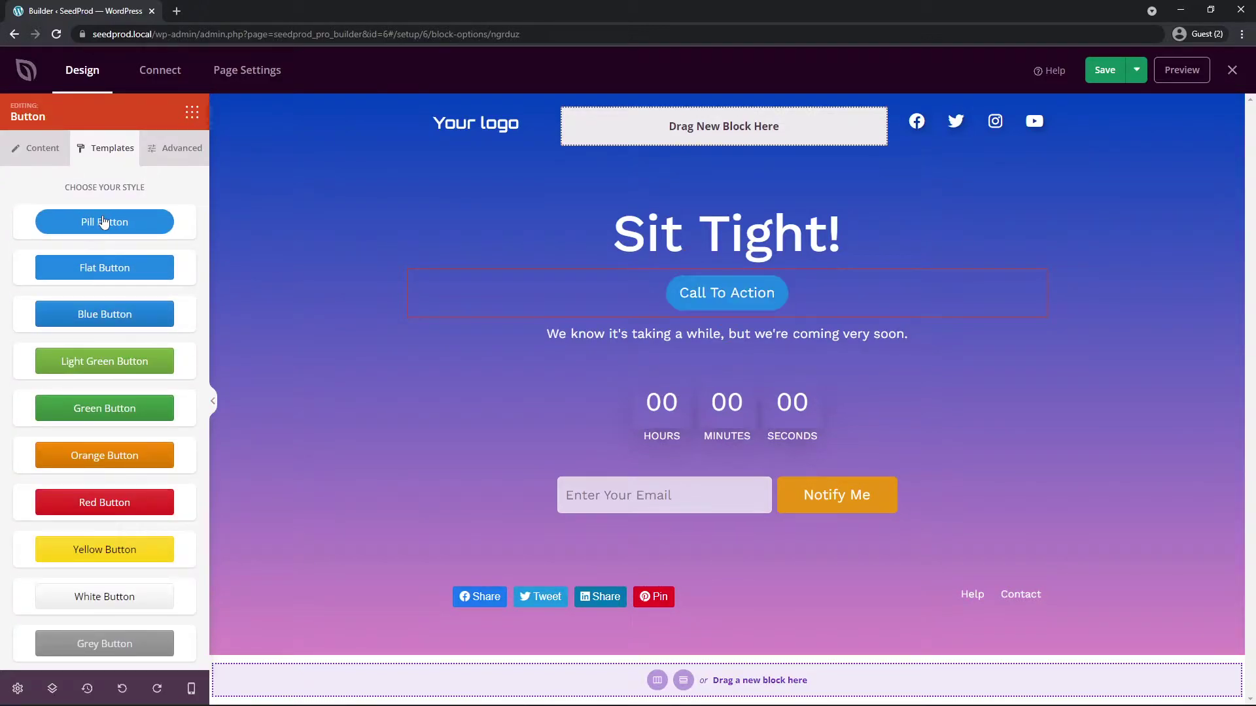
click(174, 149)
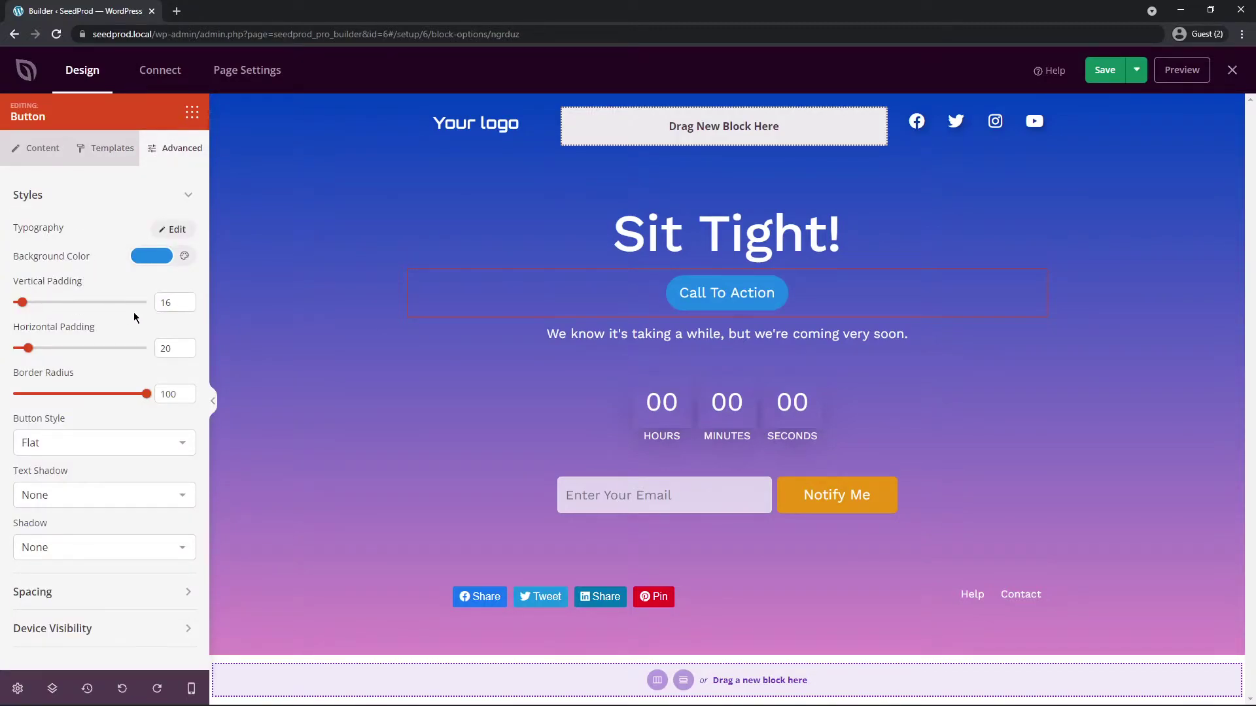
click(69, 445)
click(68, 446)
- Hide the button on desktop, preview the mobile view, then delete the Call To Action button
click(109, 629)
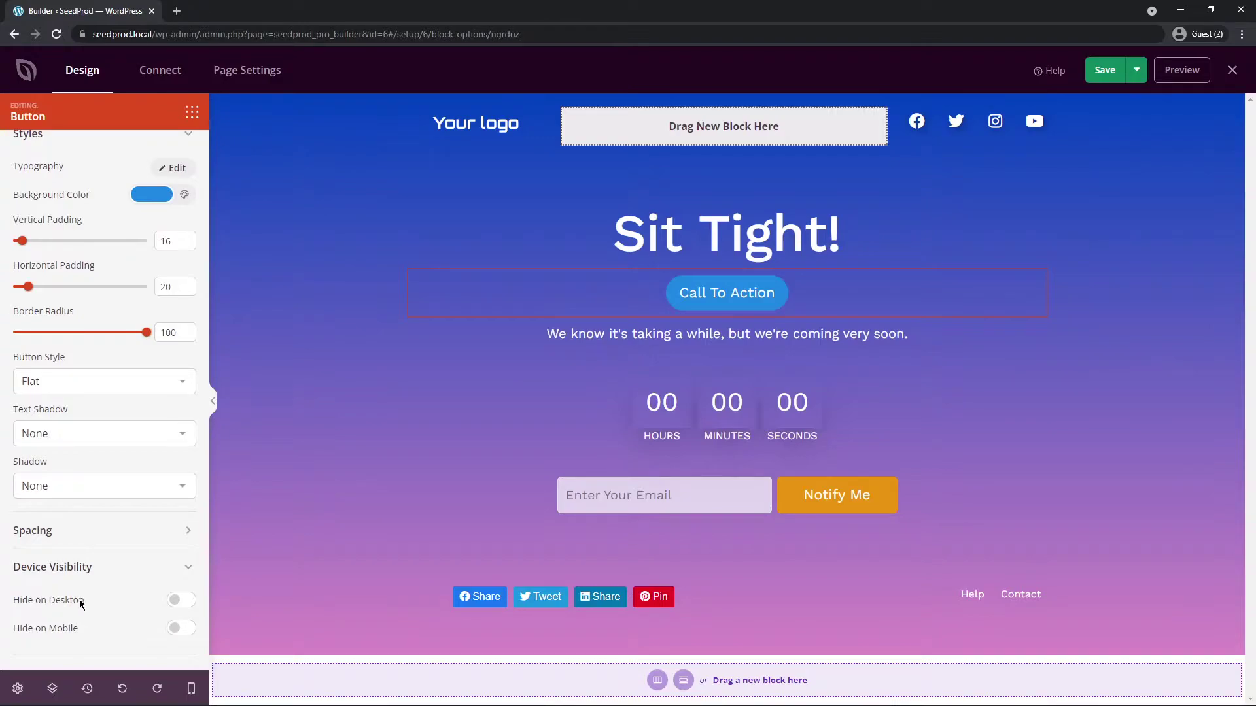
click(183, 601)
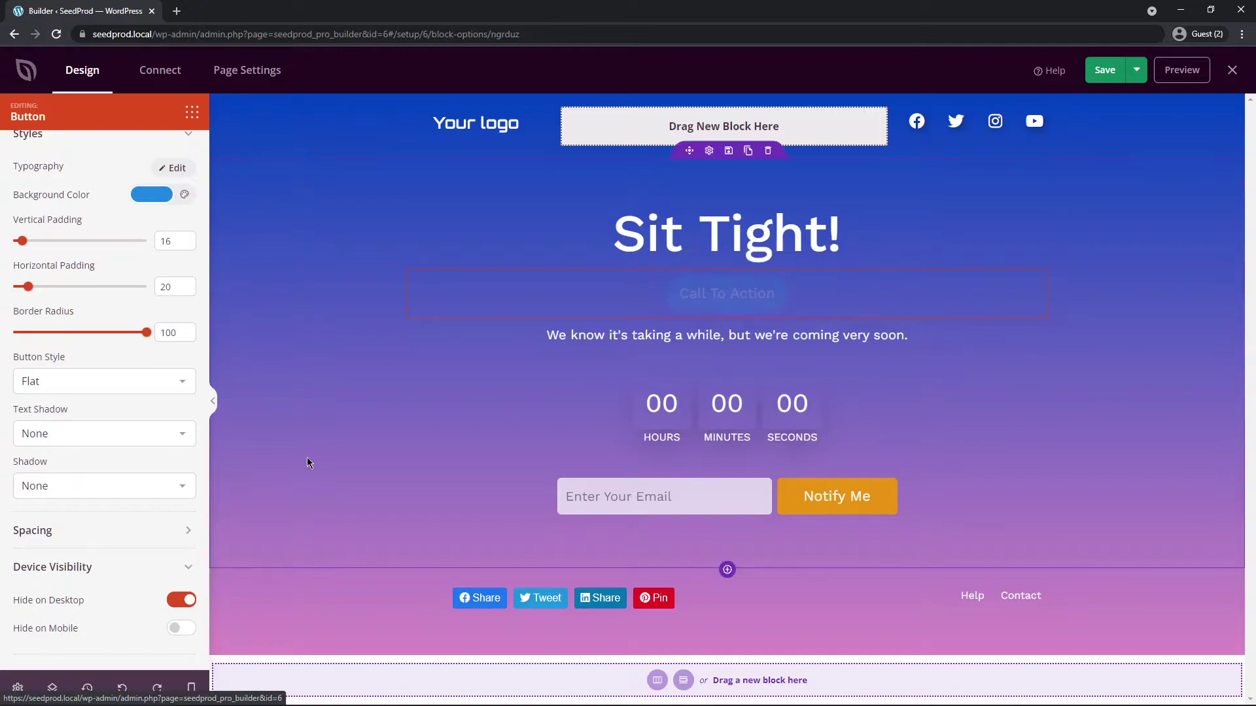
click(191, 688)
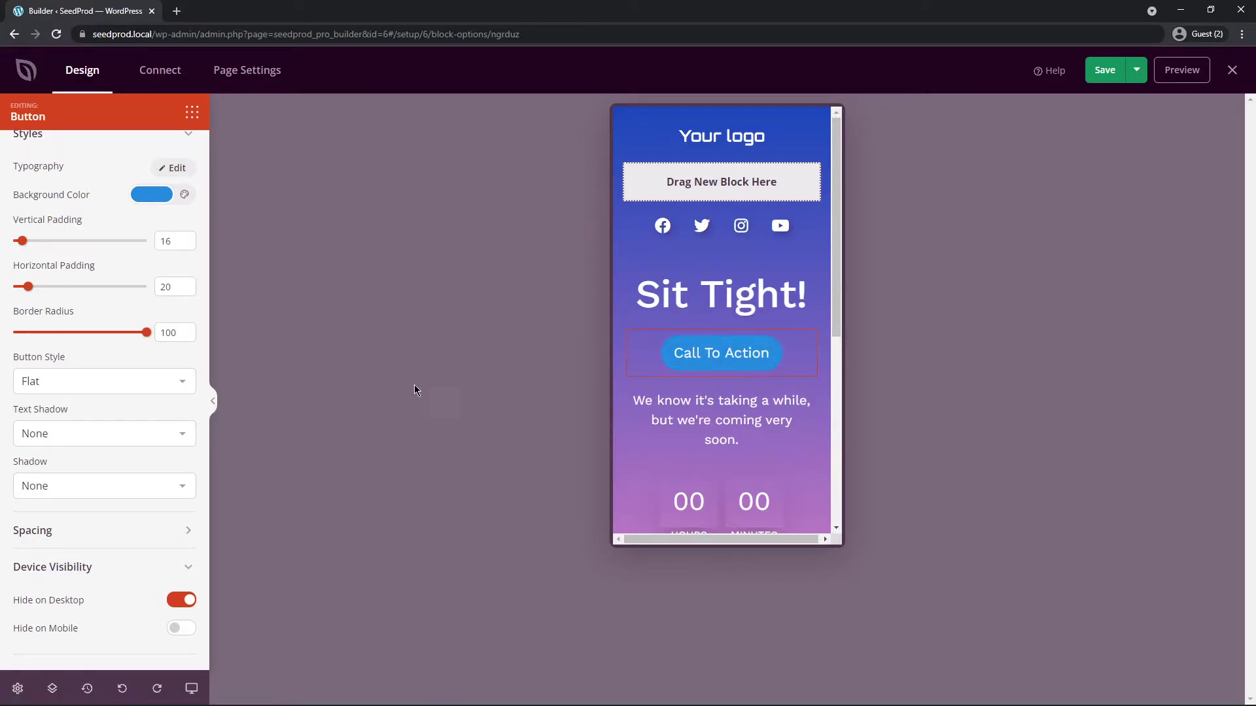
click(191, 689)
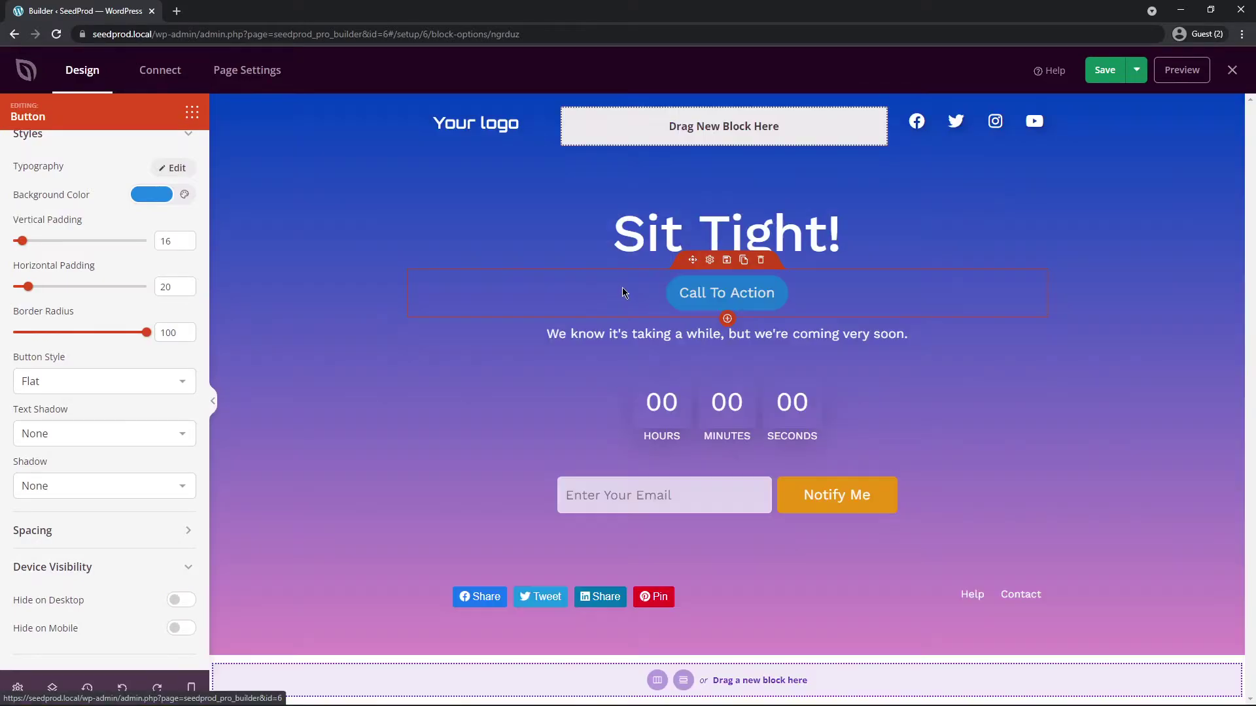
click(761, 260)
click(602, 392)
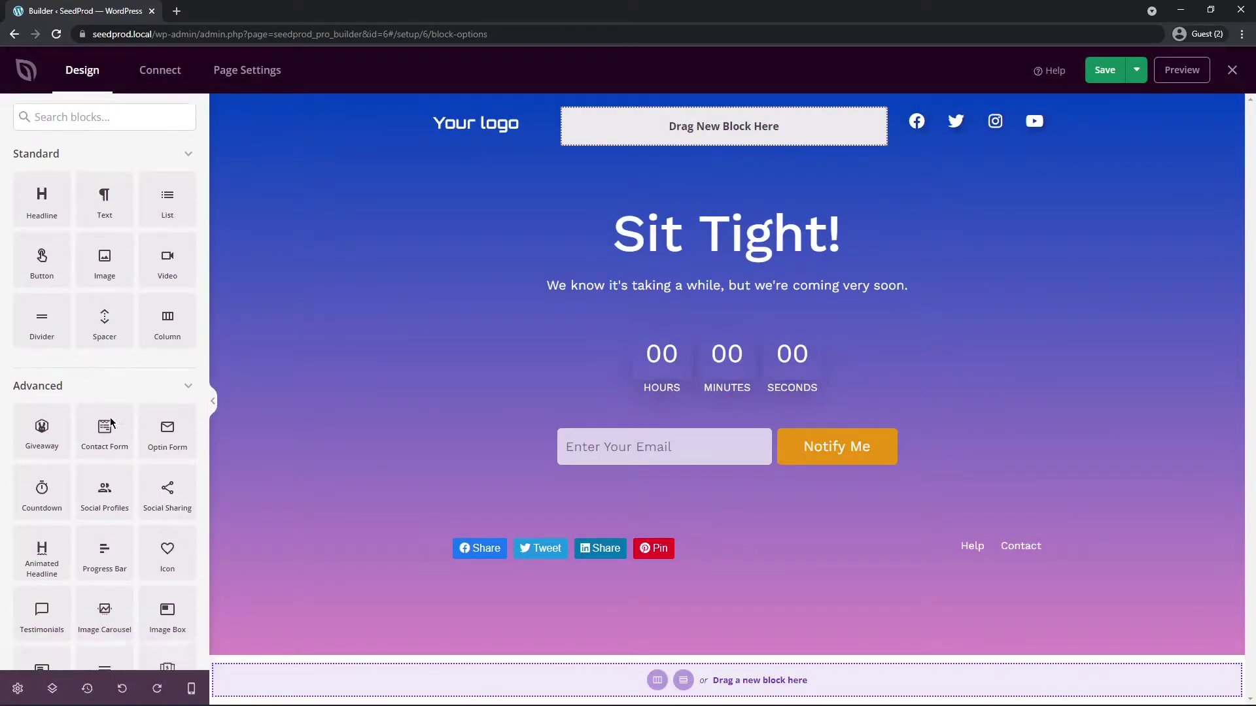
- Place an Animated Headline block above Sit Tight! and delete the Sit Tight! heading
scroll(111, 423, down, 7)
scroll(104, 392, up, 4)
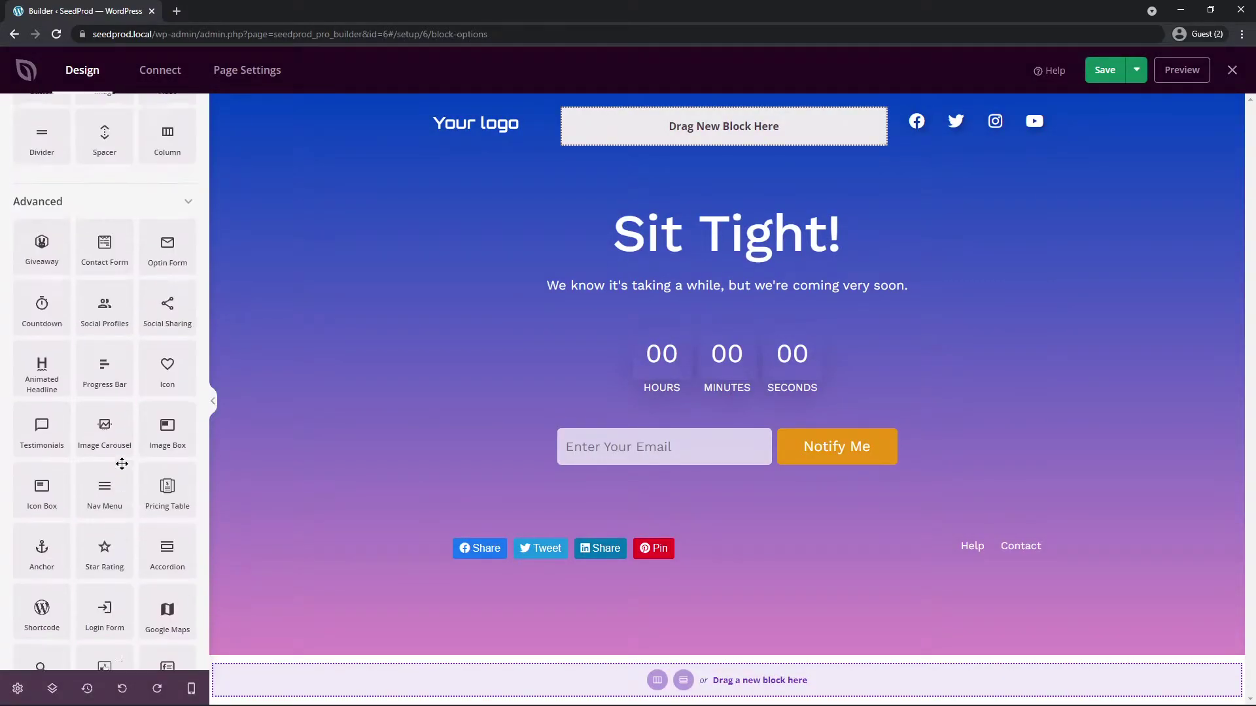
scroll(121, 464, up, 3)
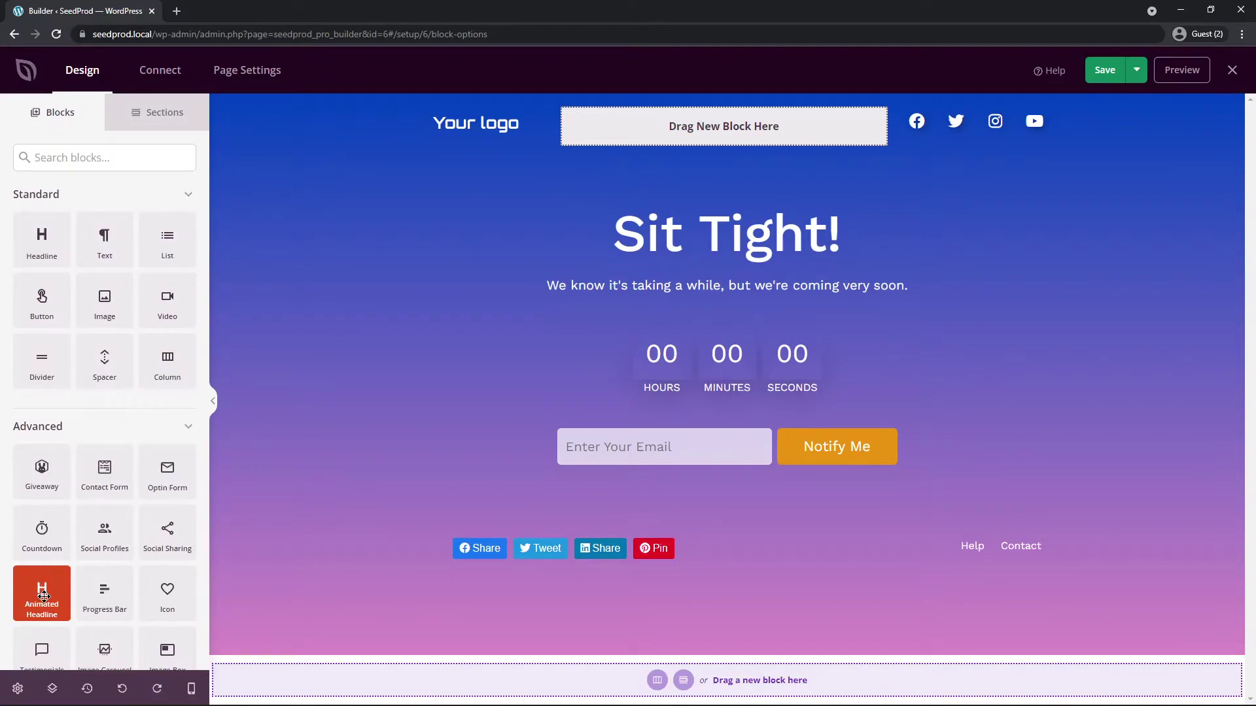
drag(43, 596, 767, 229)
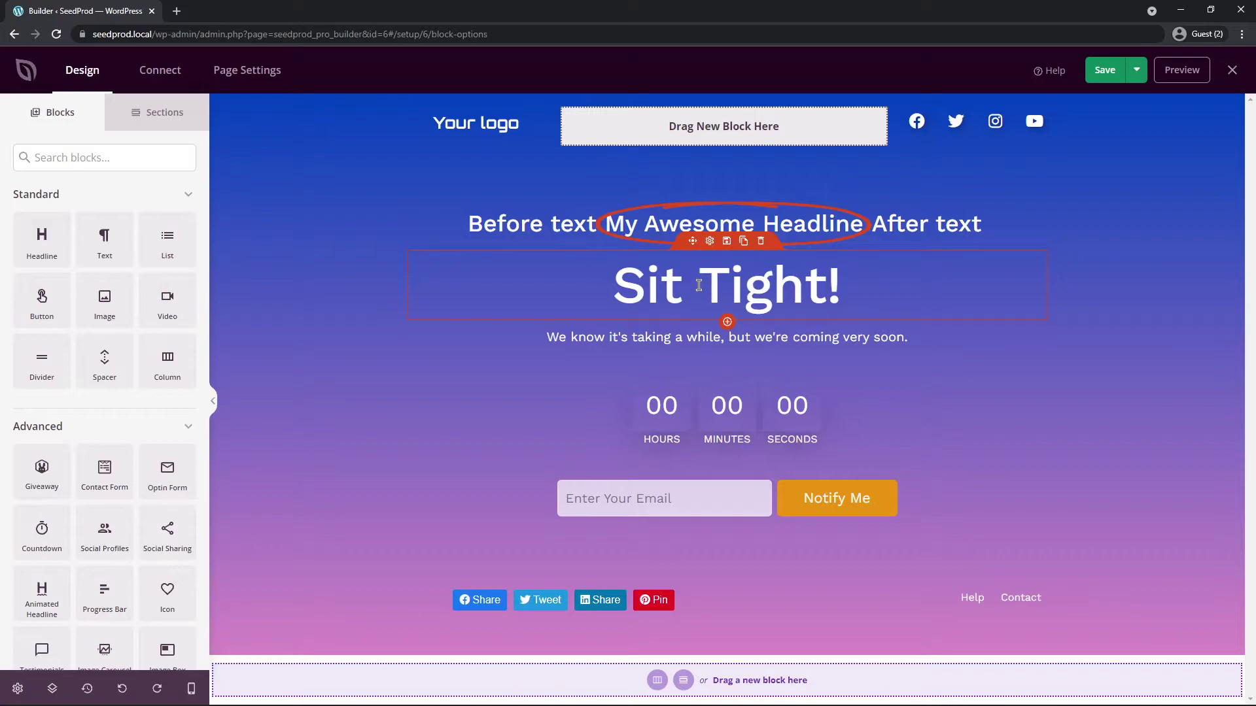
click(760, 240)
click(597, 397)
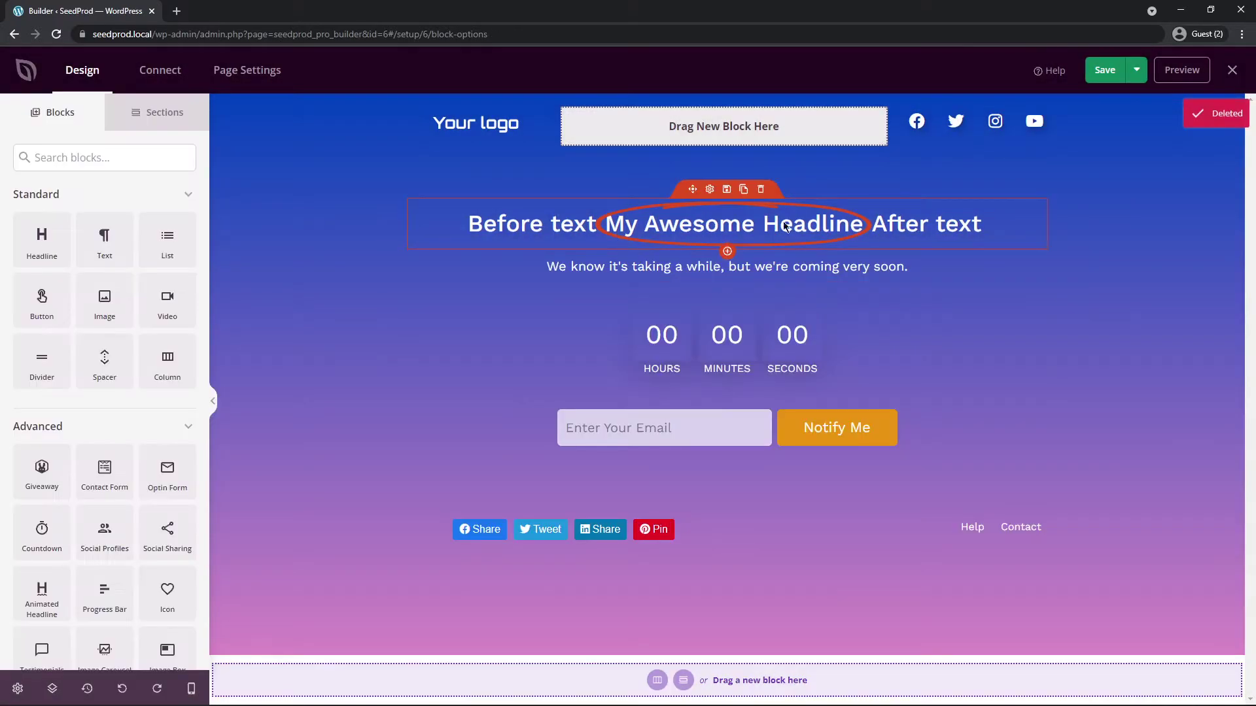
- Try the rotating typing style on the animated headline, then return to the highlighted style
click(711, 191)
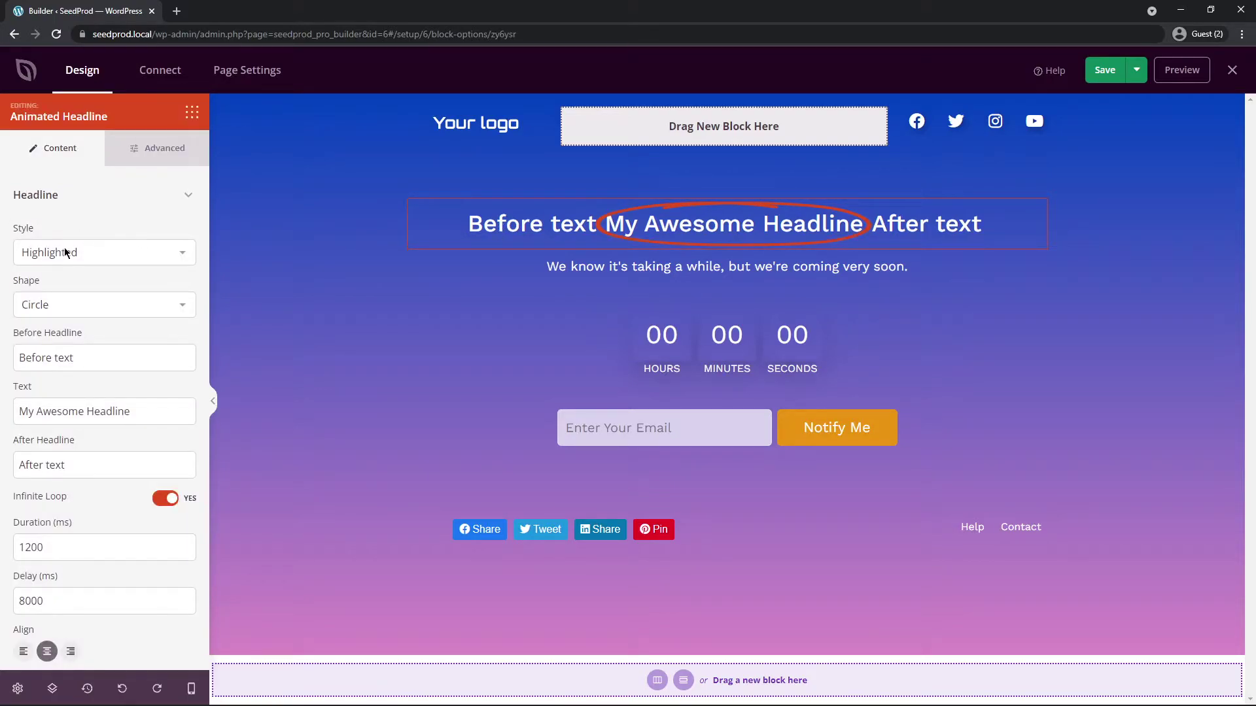
click(184, 255)
click(85, 285)
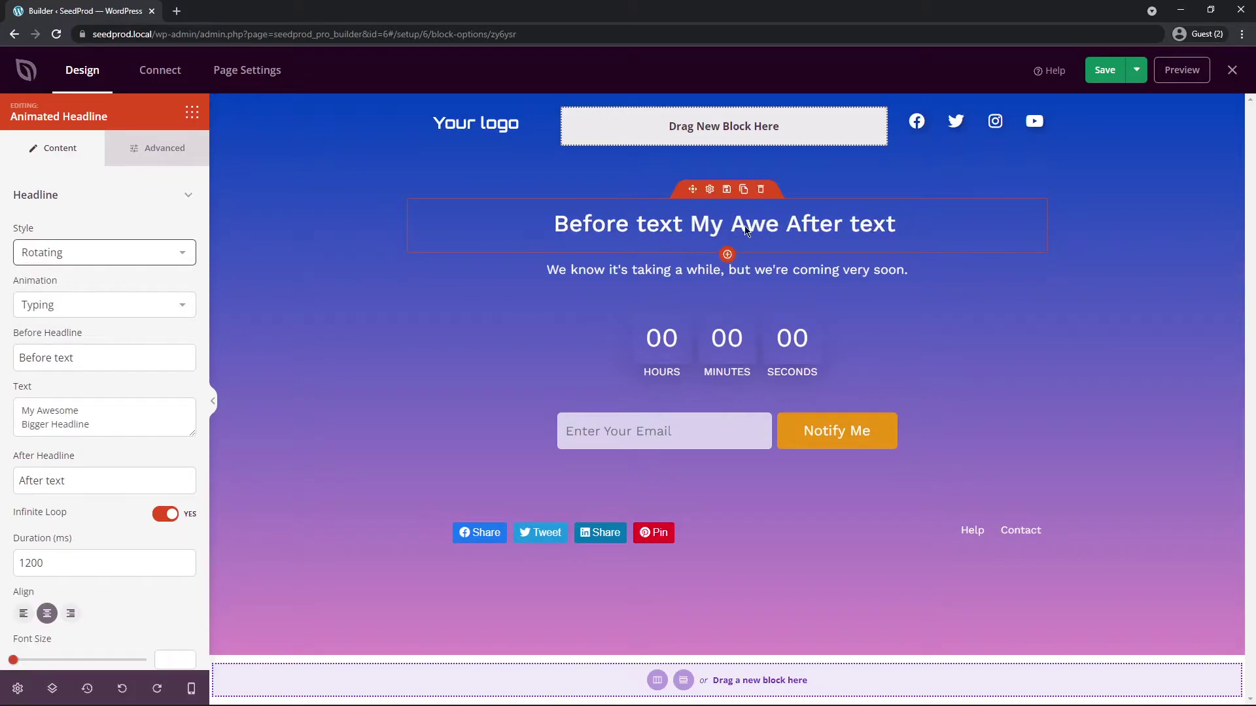
click(39, 254)
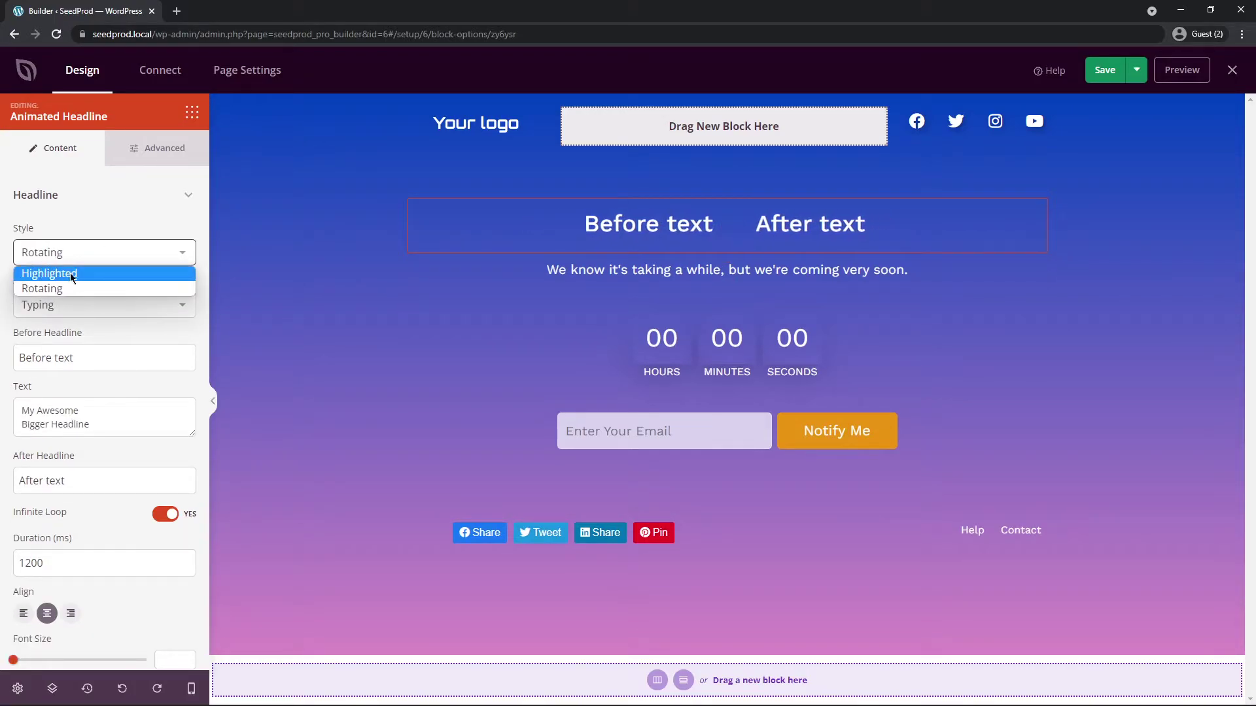
click(40, 272)
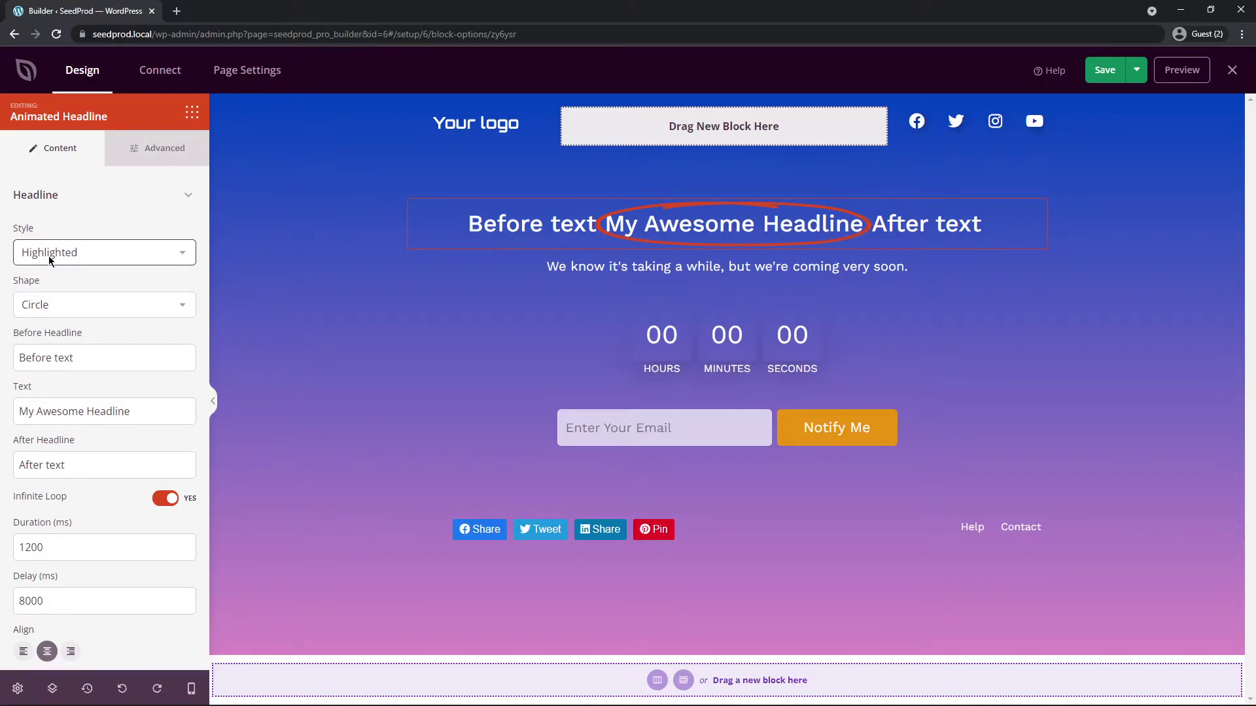
- Cycle the highlight shape through Curly, Underline, Double and X, ending on Curly
click(182, 307)
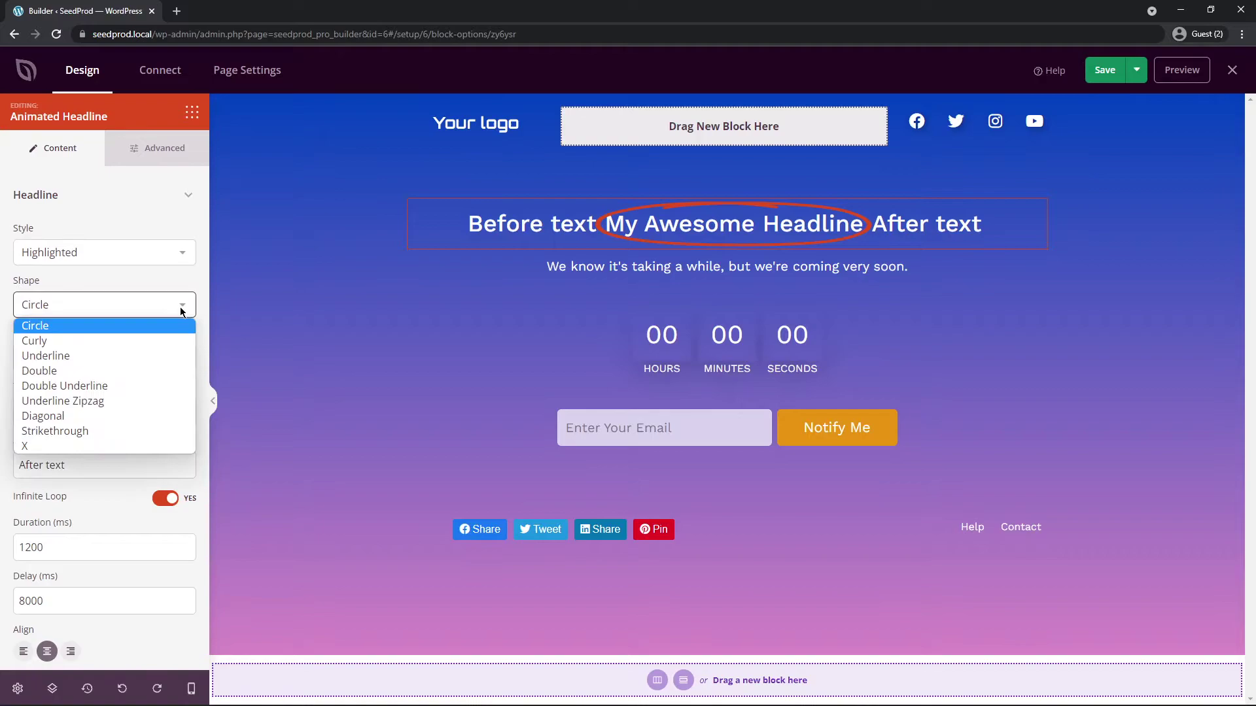
click(144, 340)
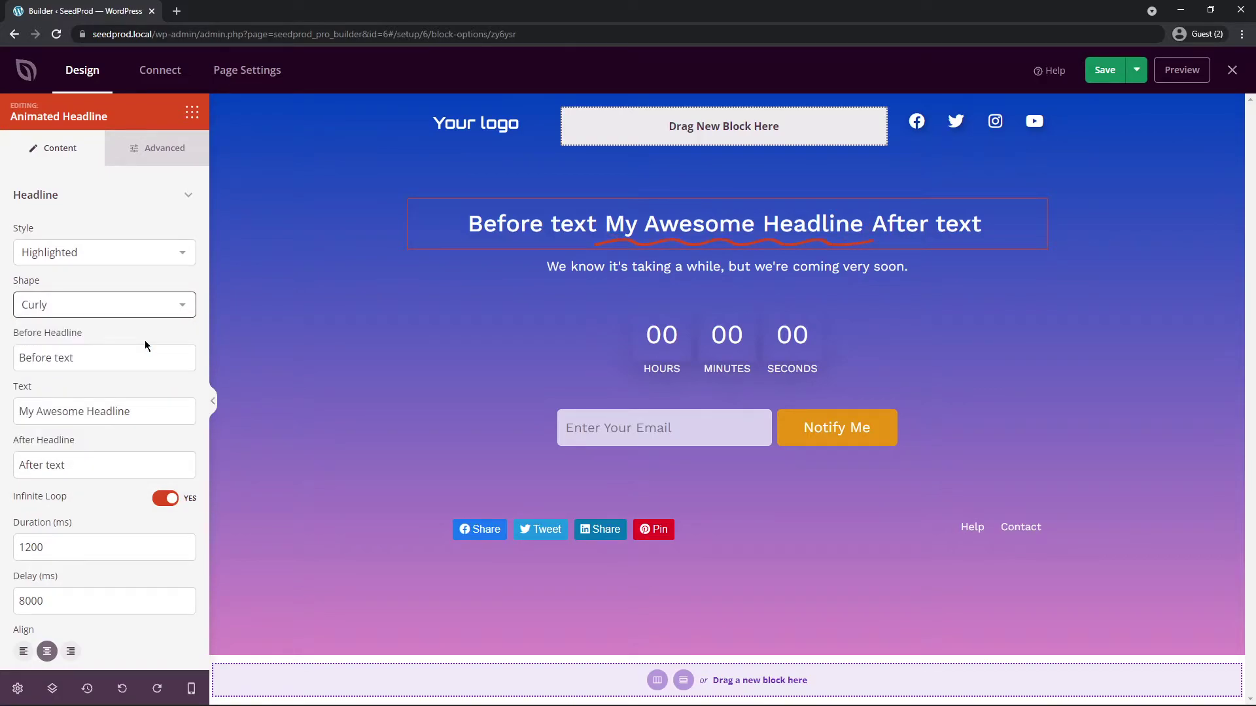
click(135, 305)
click(91, 355)
click(116, 309)
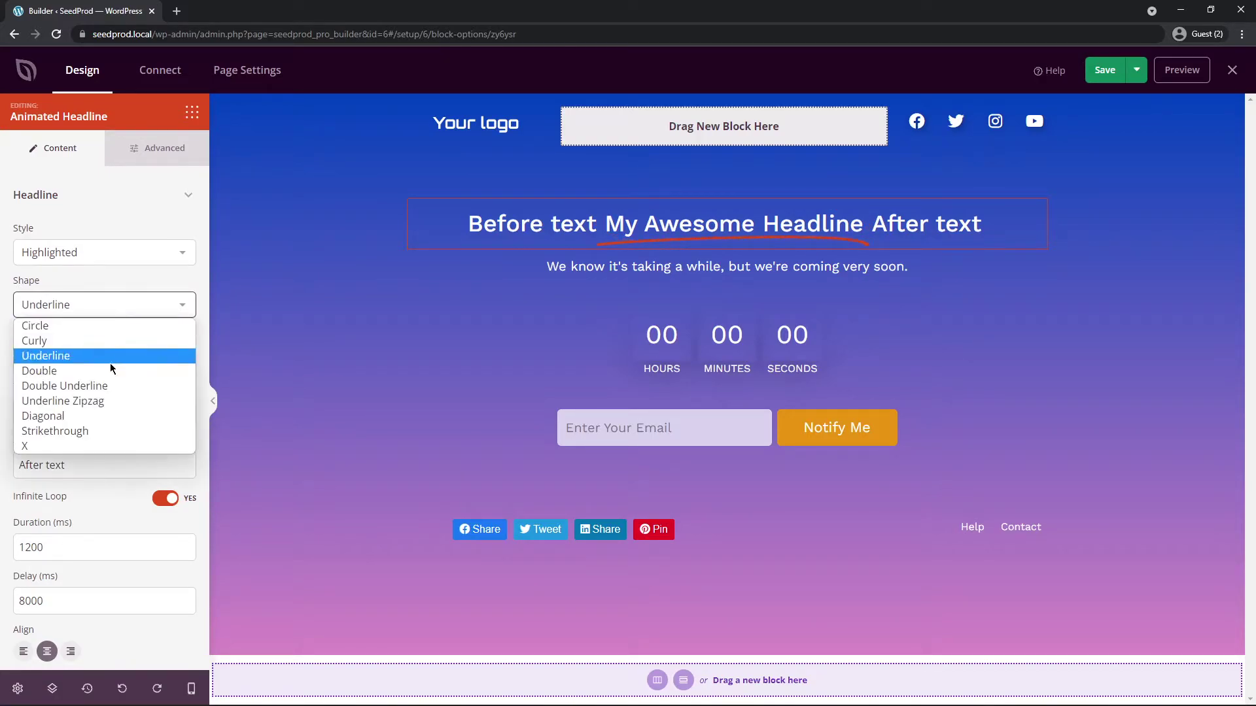
click(117, 371)
click(132, 306)
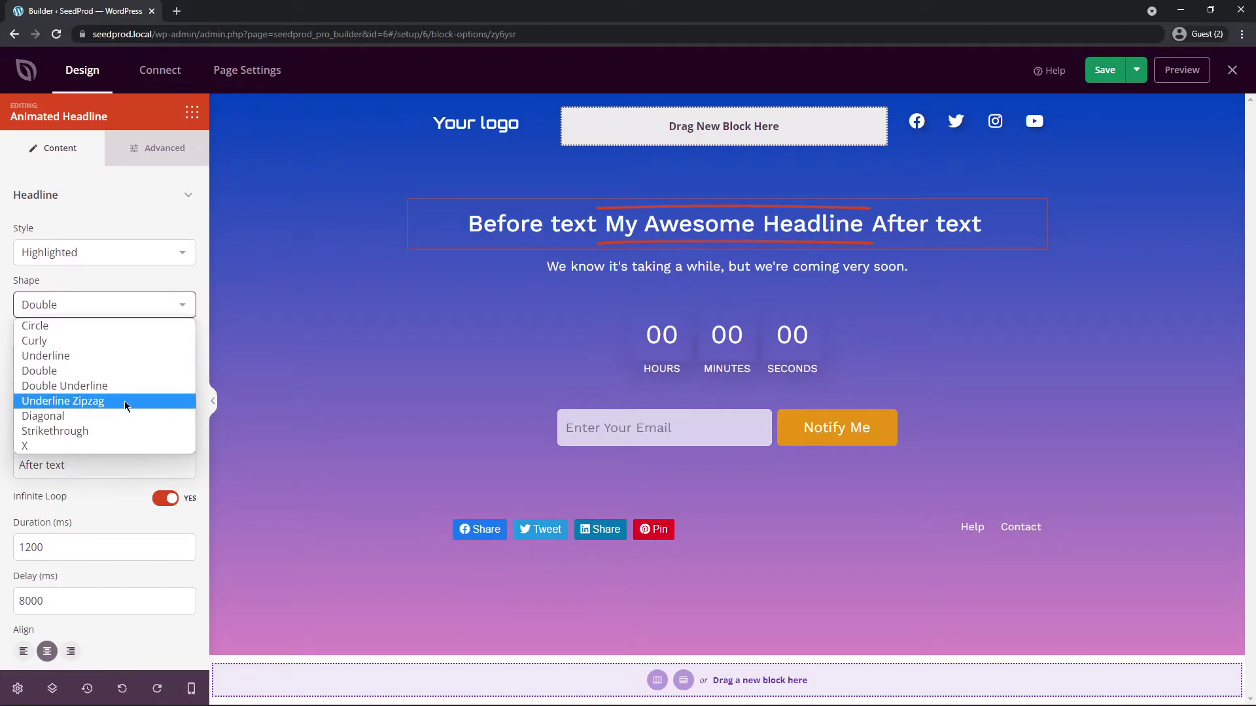
click(58, 445)
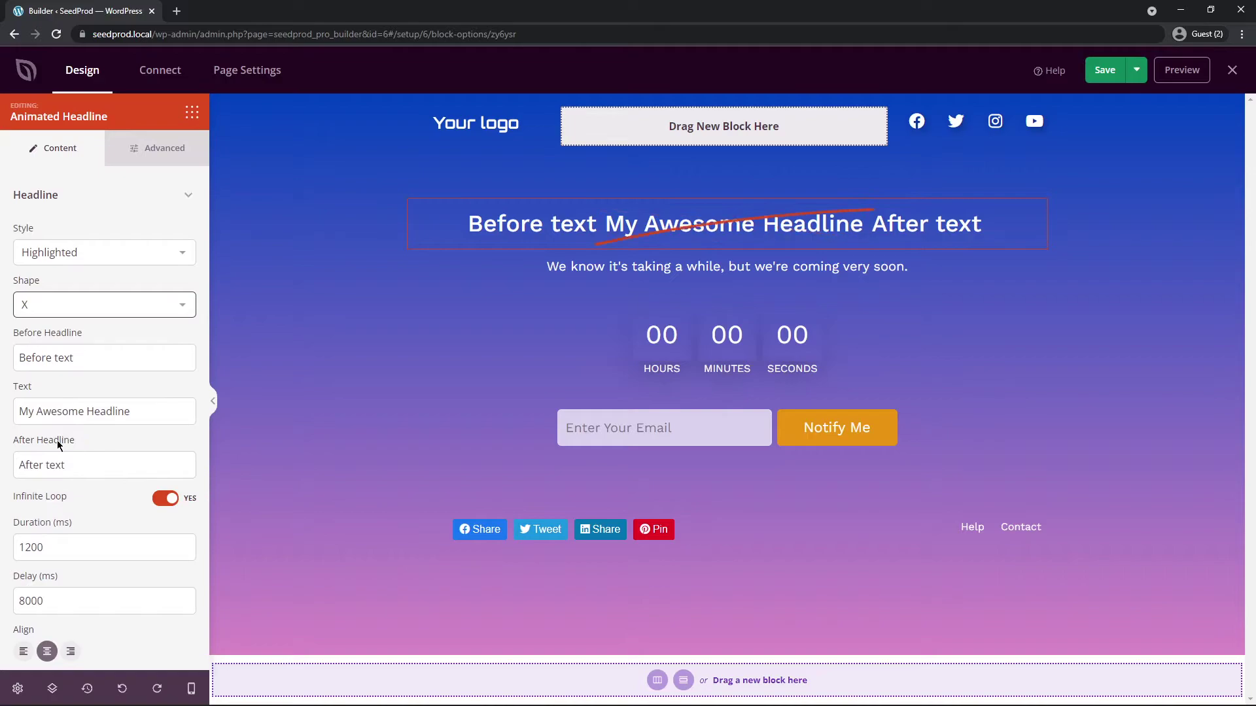
click(186, 305)
click(76, 343)
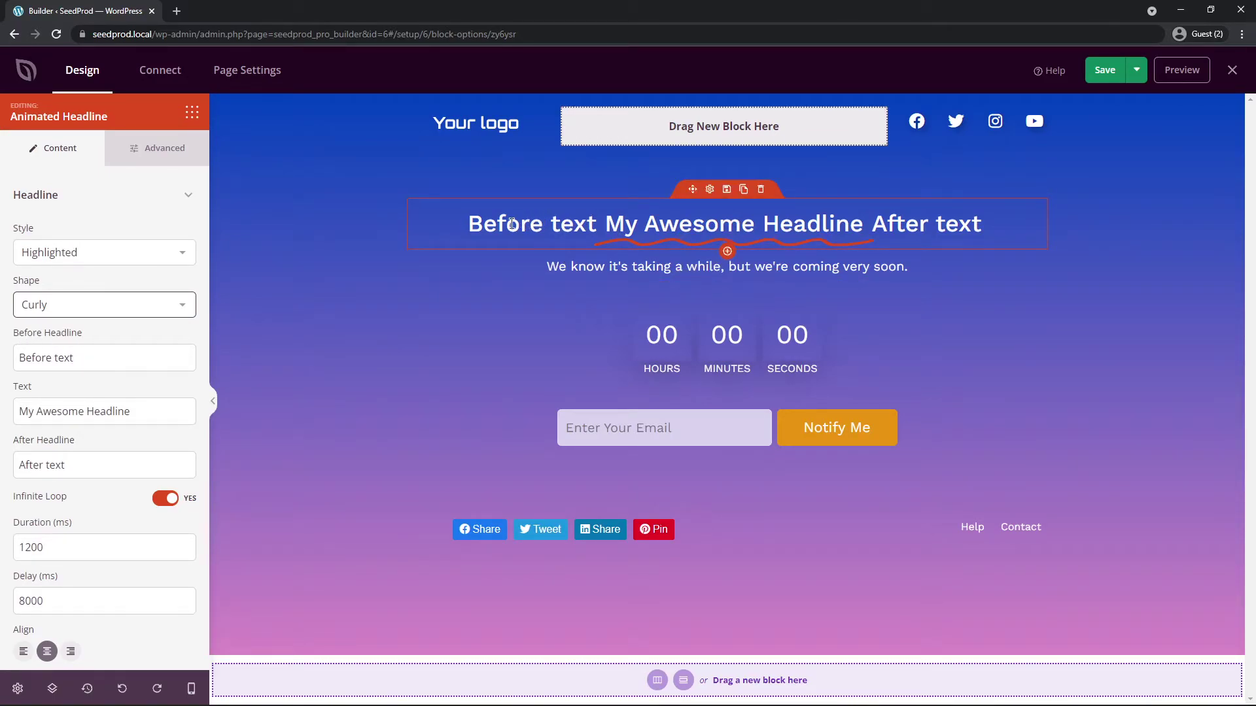
- Set the headline to 'We All' before, 'Love' highlighted, and 'Having You Here!' after
triple_click(84, 364)
text(We All)
drag(132, 412, 67, 411)
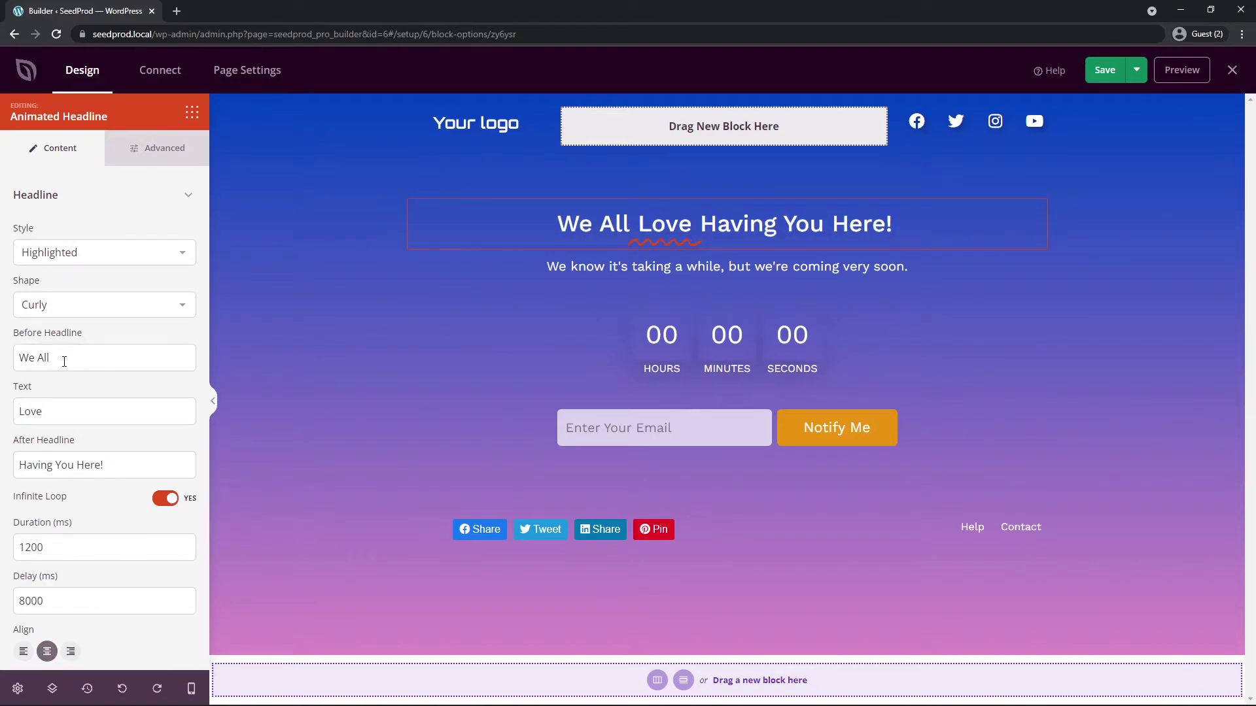
drag(54, 413, 15, 397)
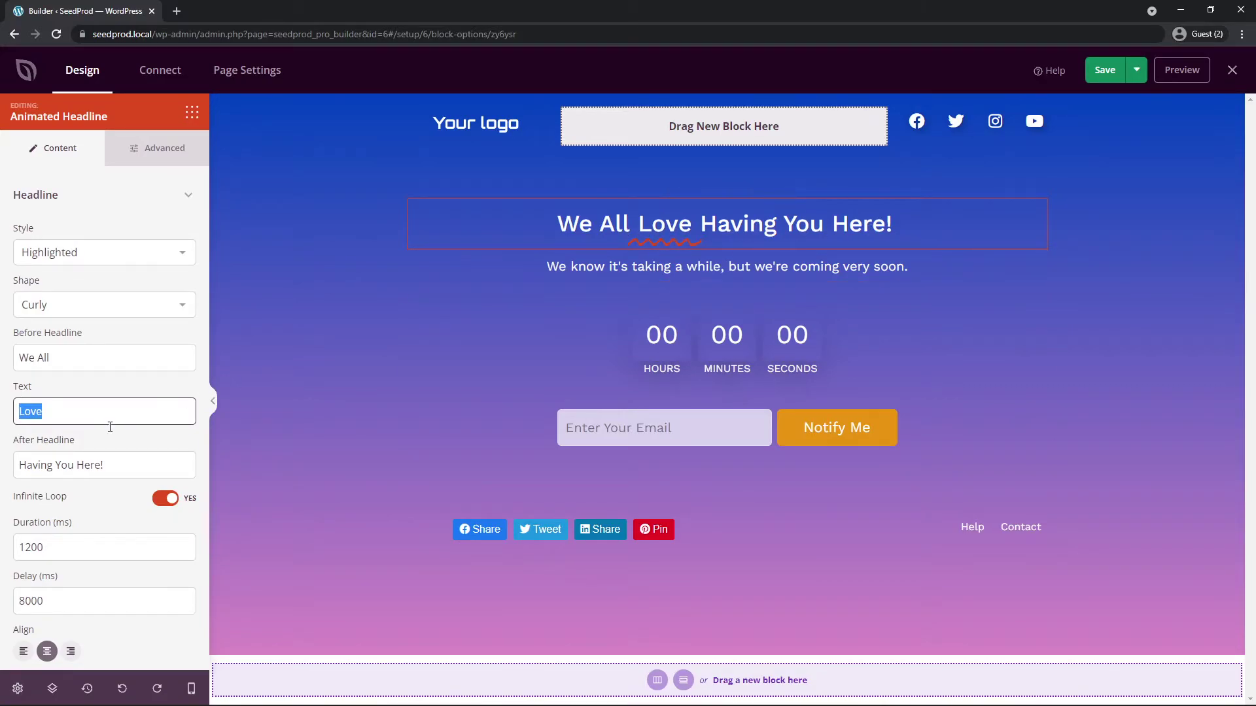
drag(131, 465, 17, 465)
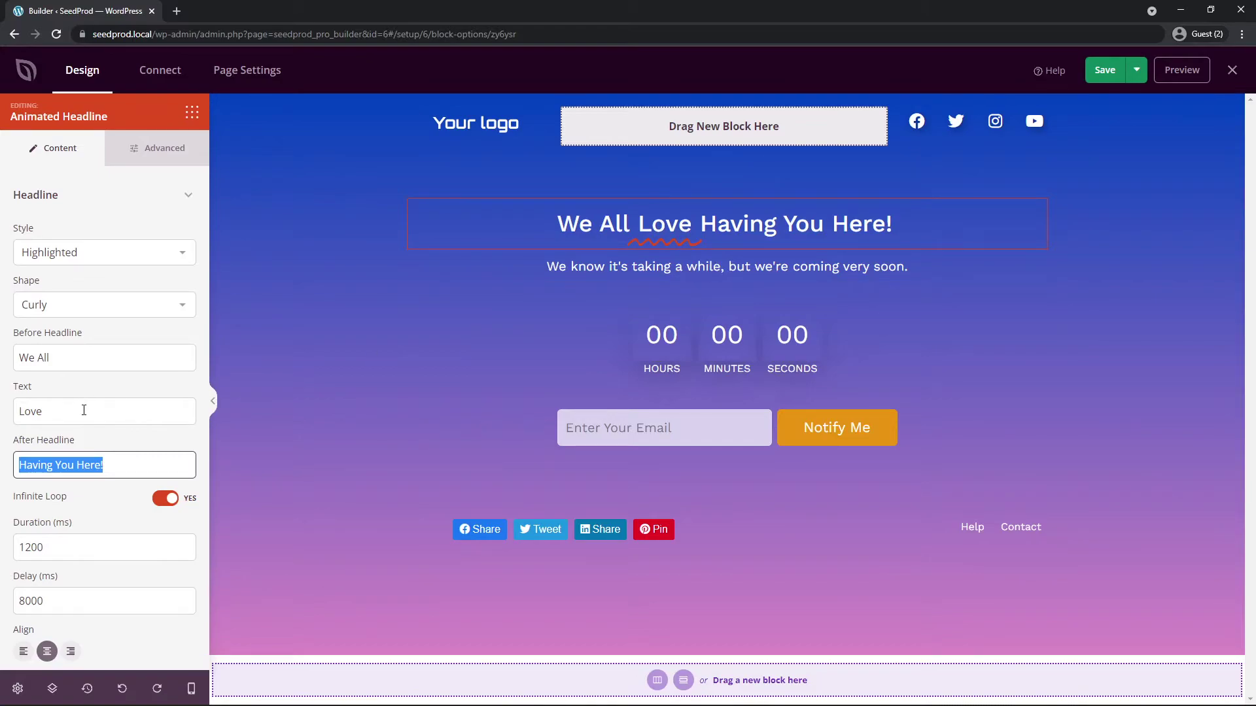
- Try a Circle around 'Love', then change its highlight shape to Underline
click(64, 312)
click(62, 325)
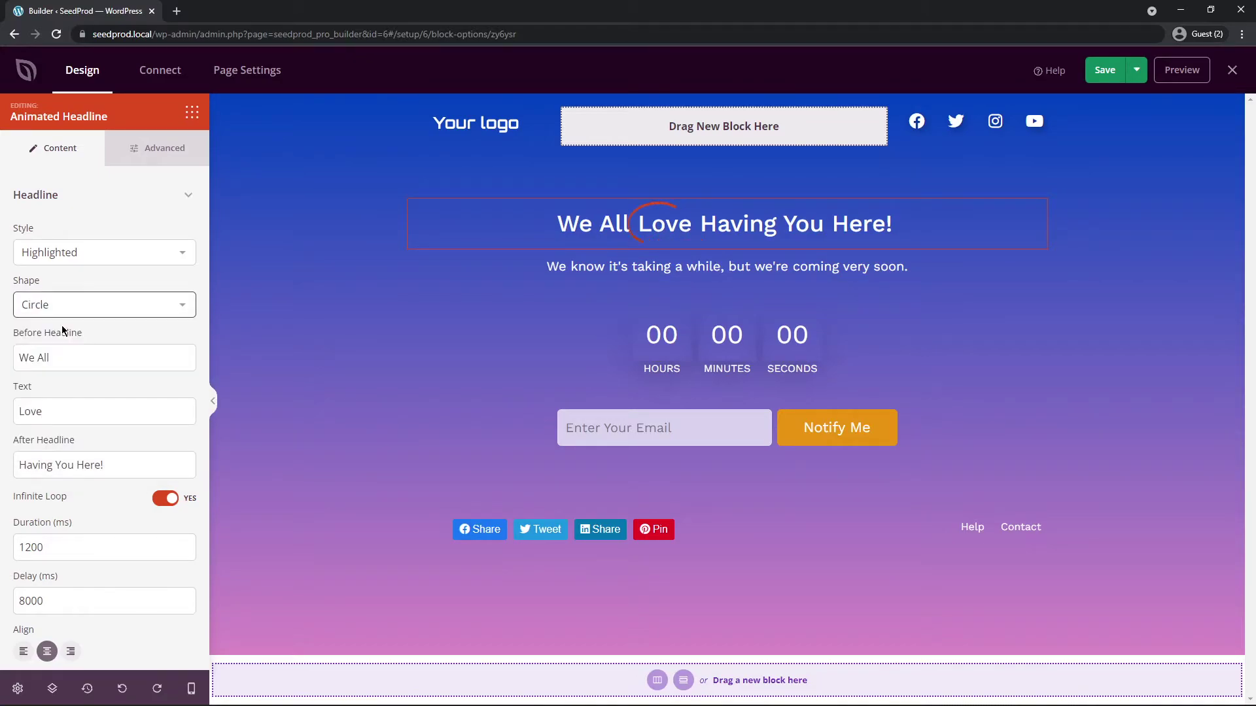
click(78, 305)
click(65, 351)
- Try left and right alignment, keep the headline centred, and raise its font size to 56
scroll(115, 443, down, 2)
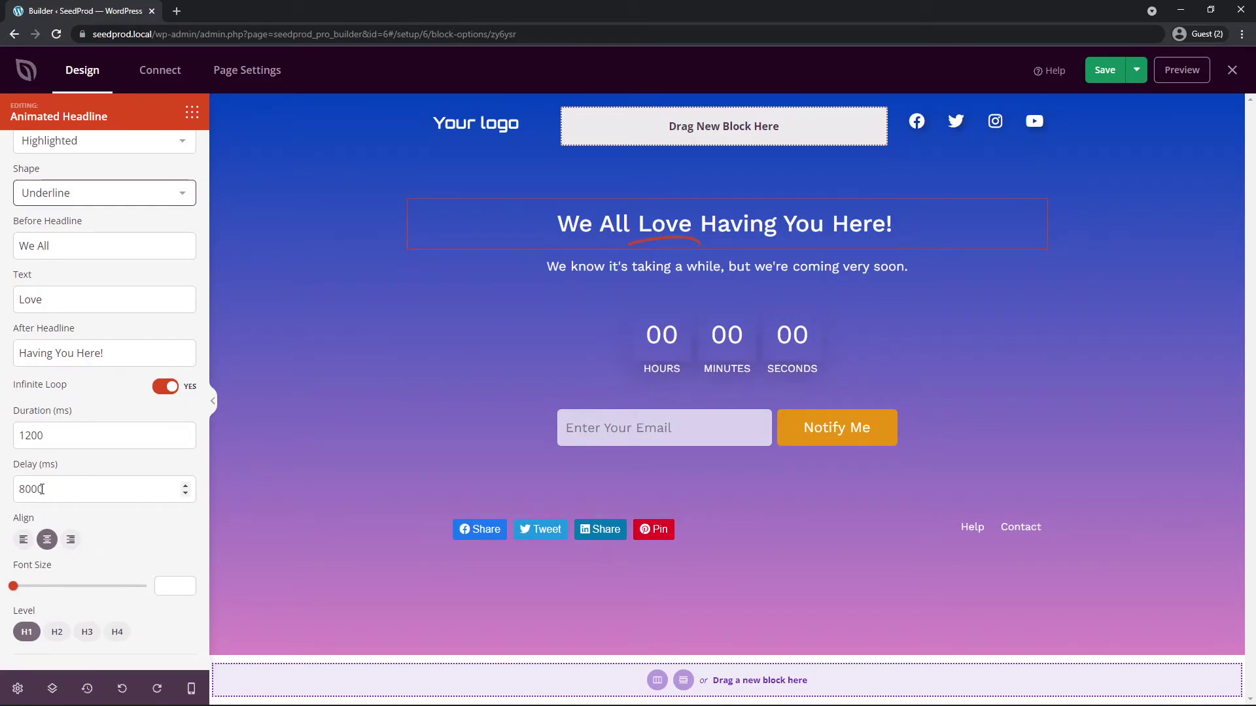
drag(41, 489, 8, 489)
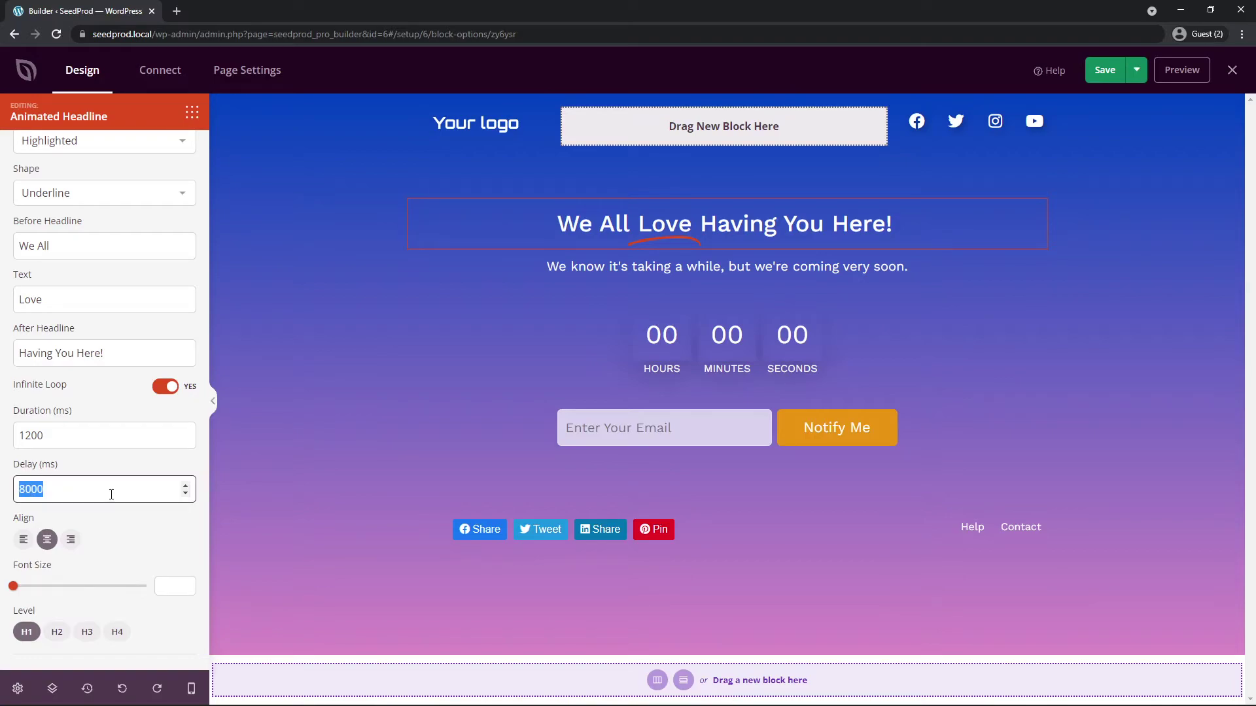
click(24, 540)
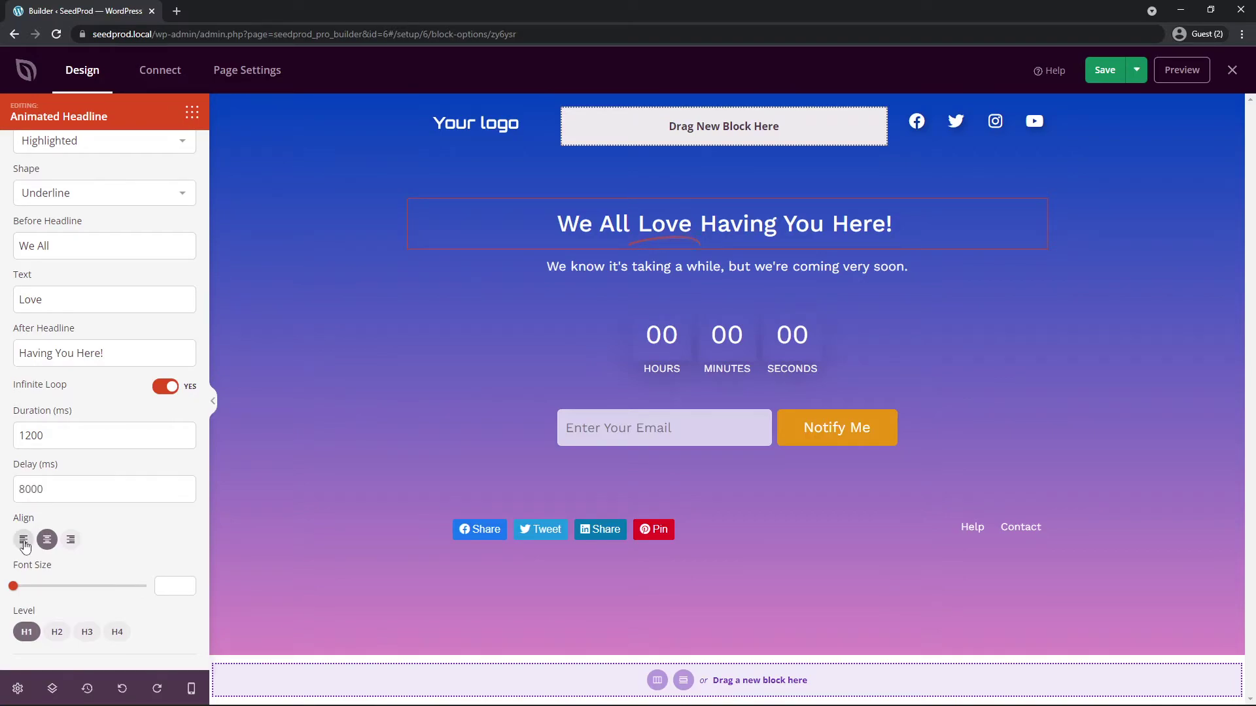
click(46, 542)
click(70, 540)
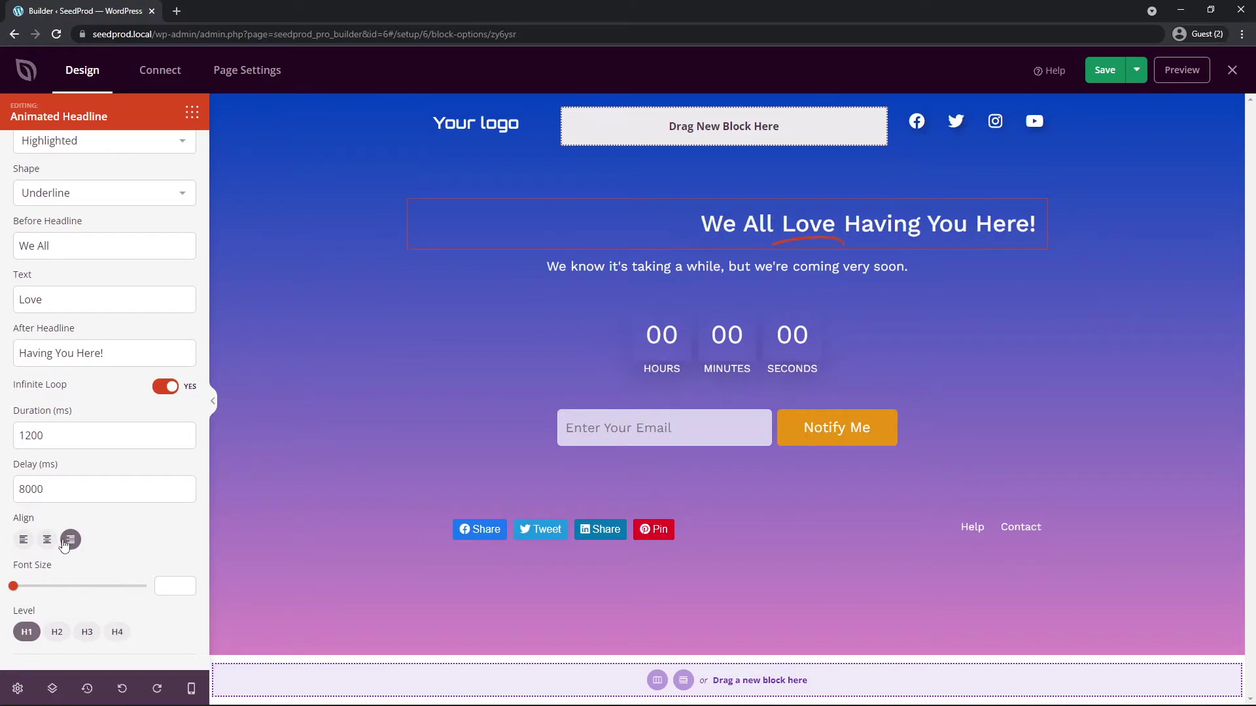
click(44, 544)
drag(13, 586, 109, 588)
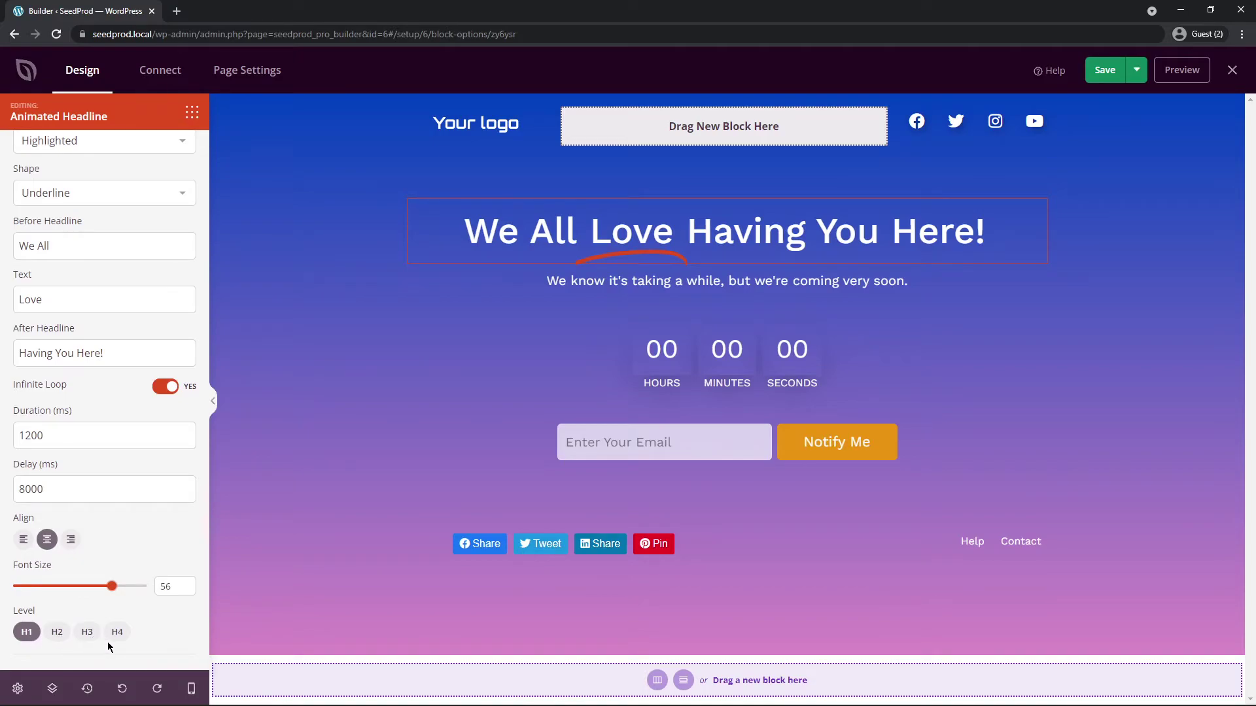
- Open the headline's advanced typography settings and browse the font list without changing the font
scroll(135, 615, up, 2)
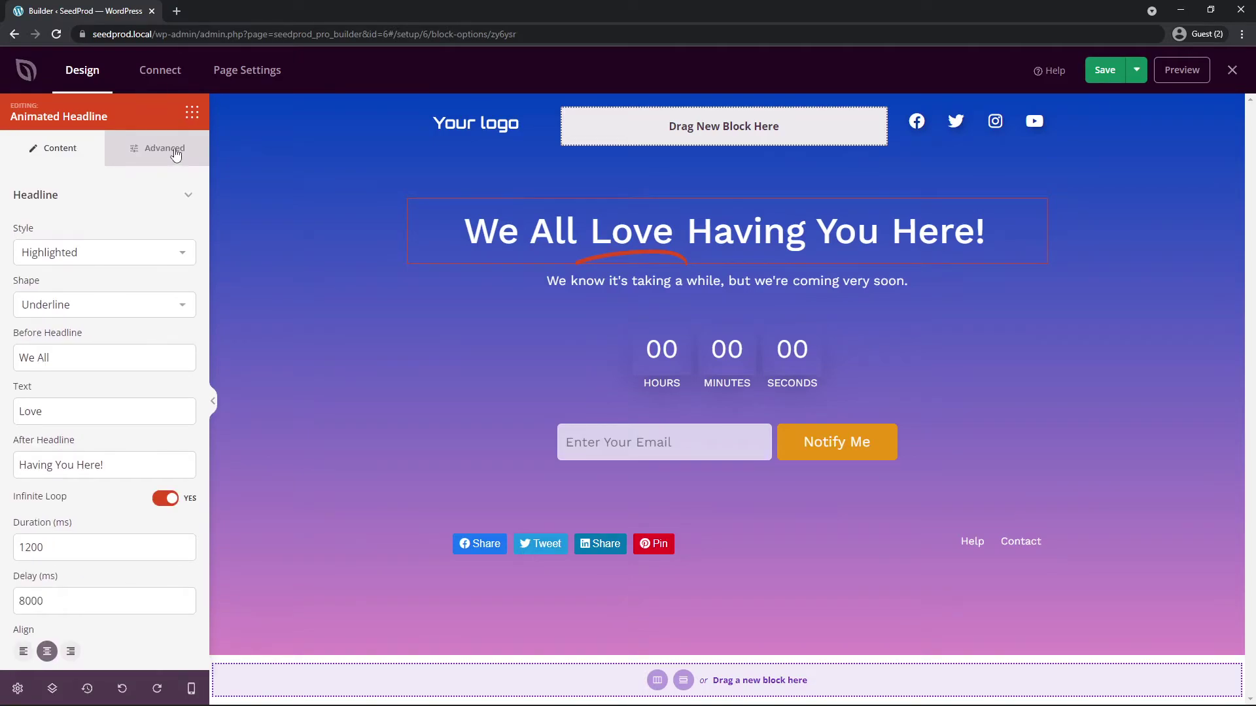
click(173, 154)
click(171, 228)
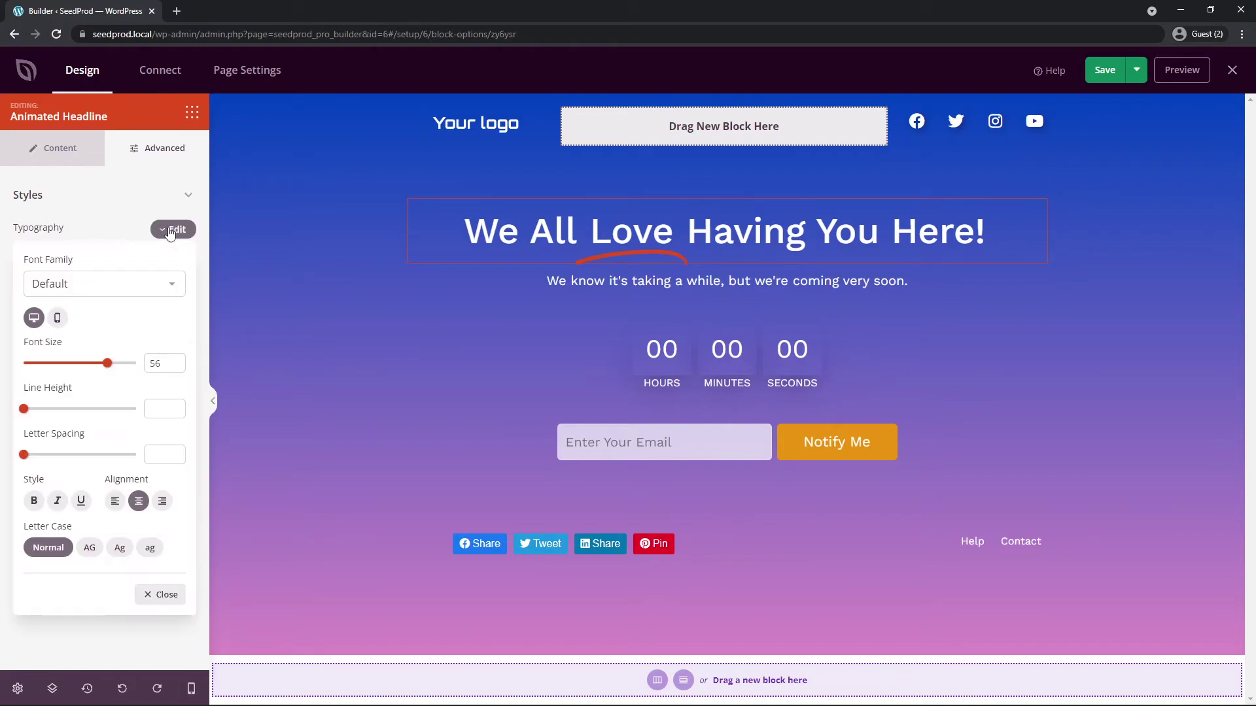
click(167, 281)
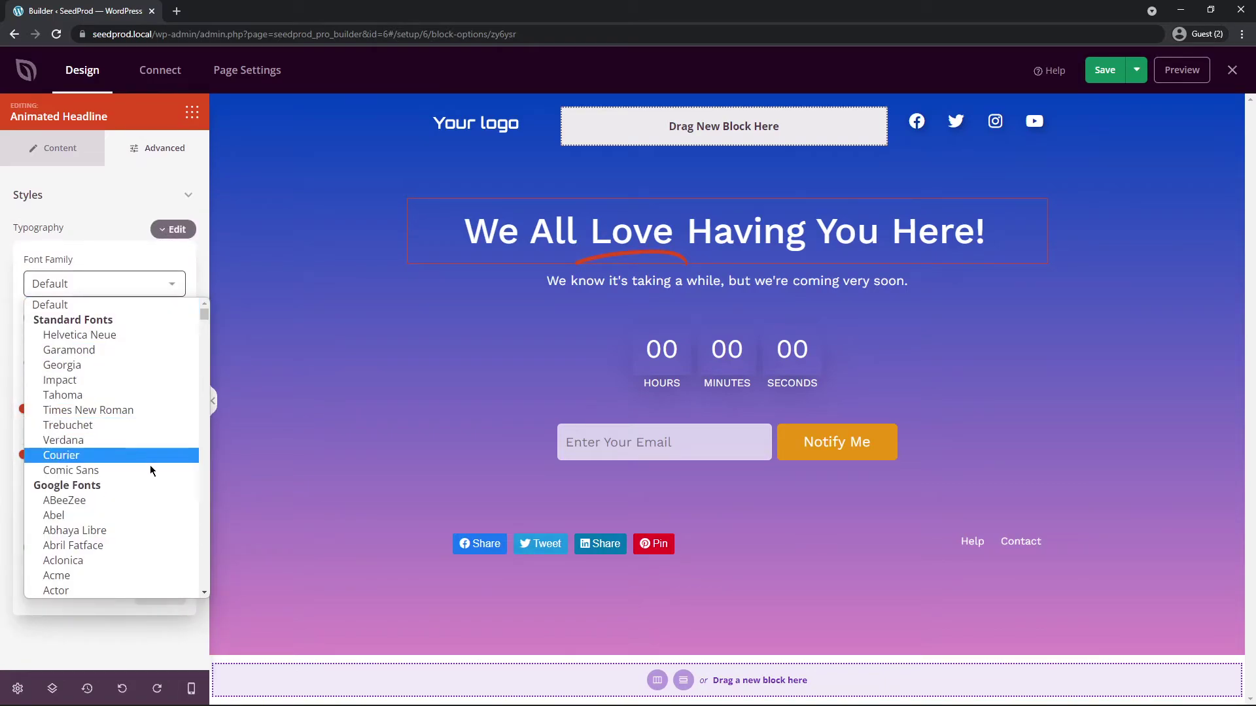
drag(204, 314, 220, 293)
click(144, 258)
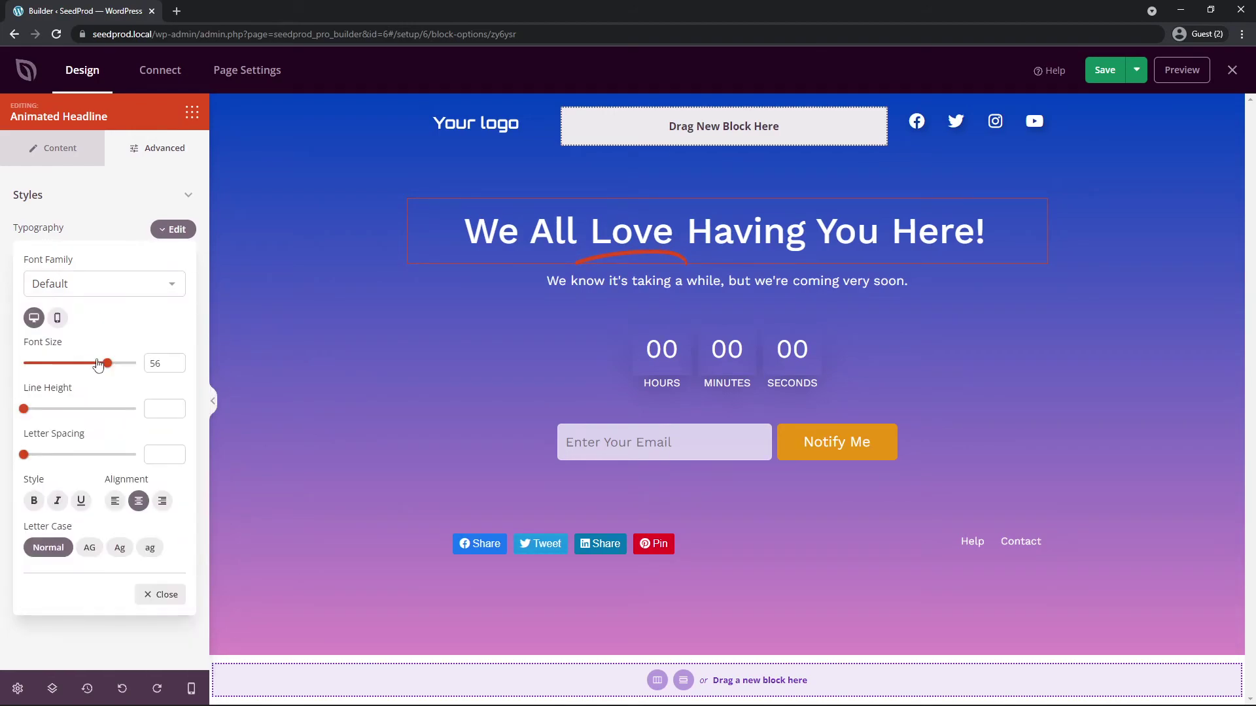
- Set the mobile font size to 40, line height to 1.8, and letter spacing to 0
click(61, 322)
mouse_move(25, 363)
mouse_down()
mouse_move(117, 364)
mouse_move(23, 364)
mouse_up()
mouse_move(23, 409)
mouse_down()
mouse_move(56, 410)
mouse_move(41, 414)
mouse_up()
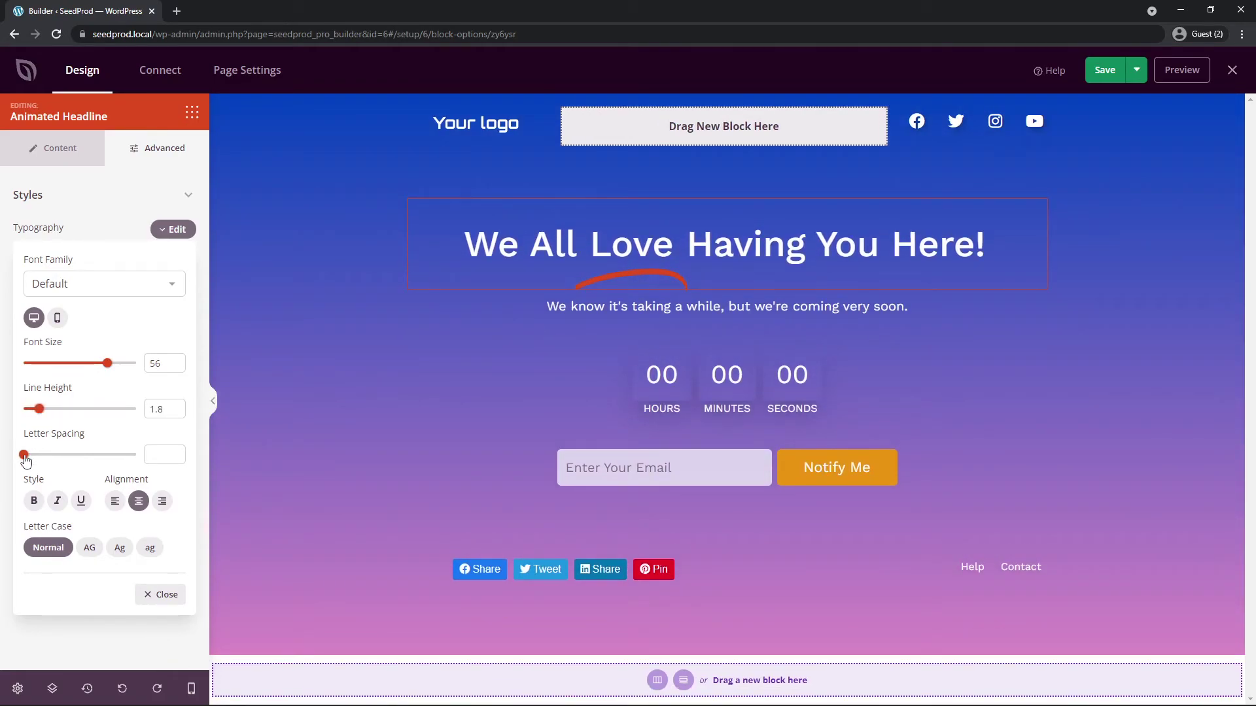
mouse_move(25, 461)
mouse_down()
mouse_move(41, 458)
mouse_move(23, 456)
mouse_up()
- Test italic, underline and all-caps styles, leaving the headline in normal letter case
click(57, 501)
click(57, 501)
click(80, 501)
click(81, 501)
click(92, 550)
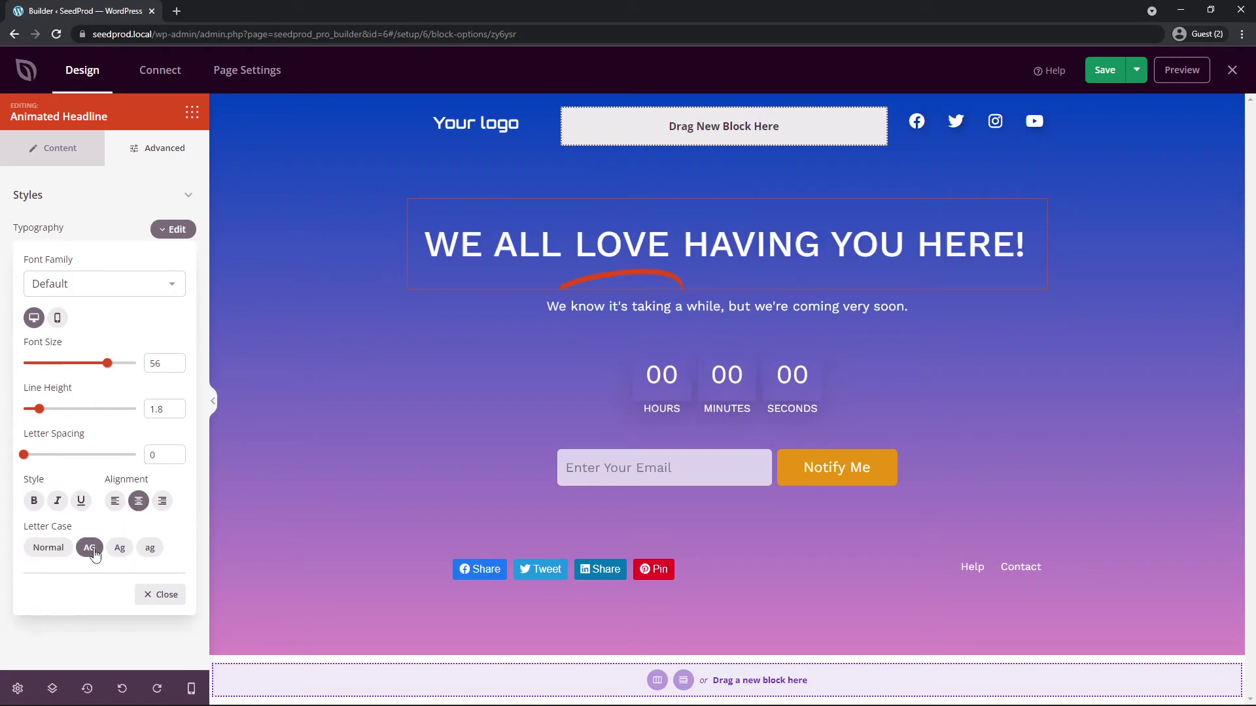
click(48, 548)
- Make the underline stroke beneath 'Love' bright red after trying blue and black
click(161, 594)
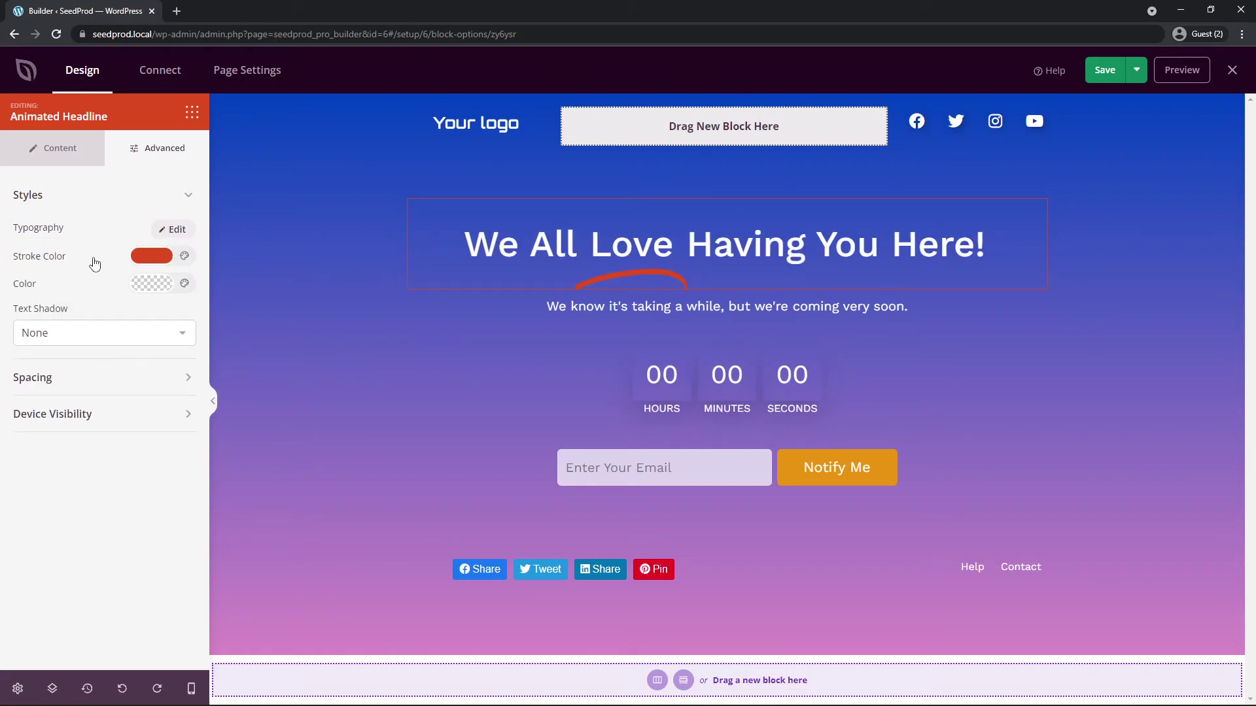
click(148, 258)
click(108, 314)
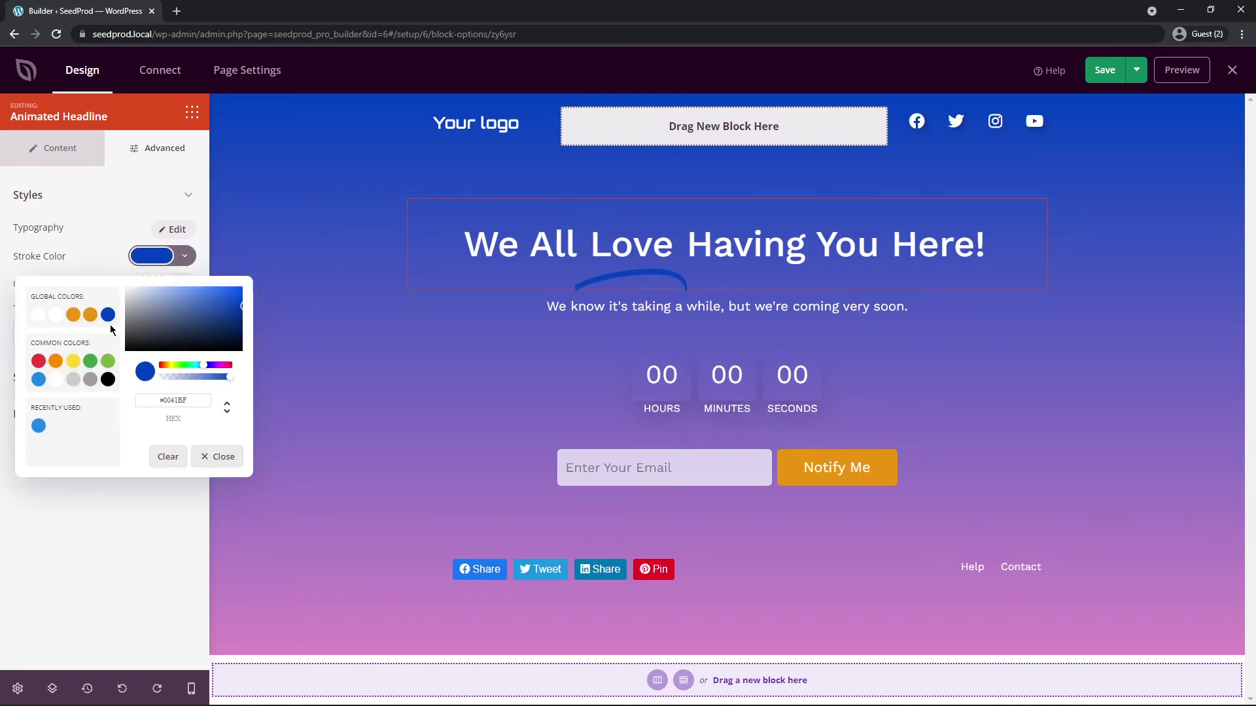
click(108, 379)
click(226, 310)
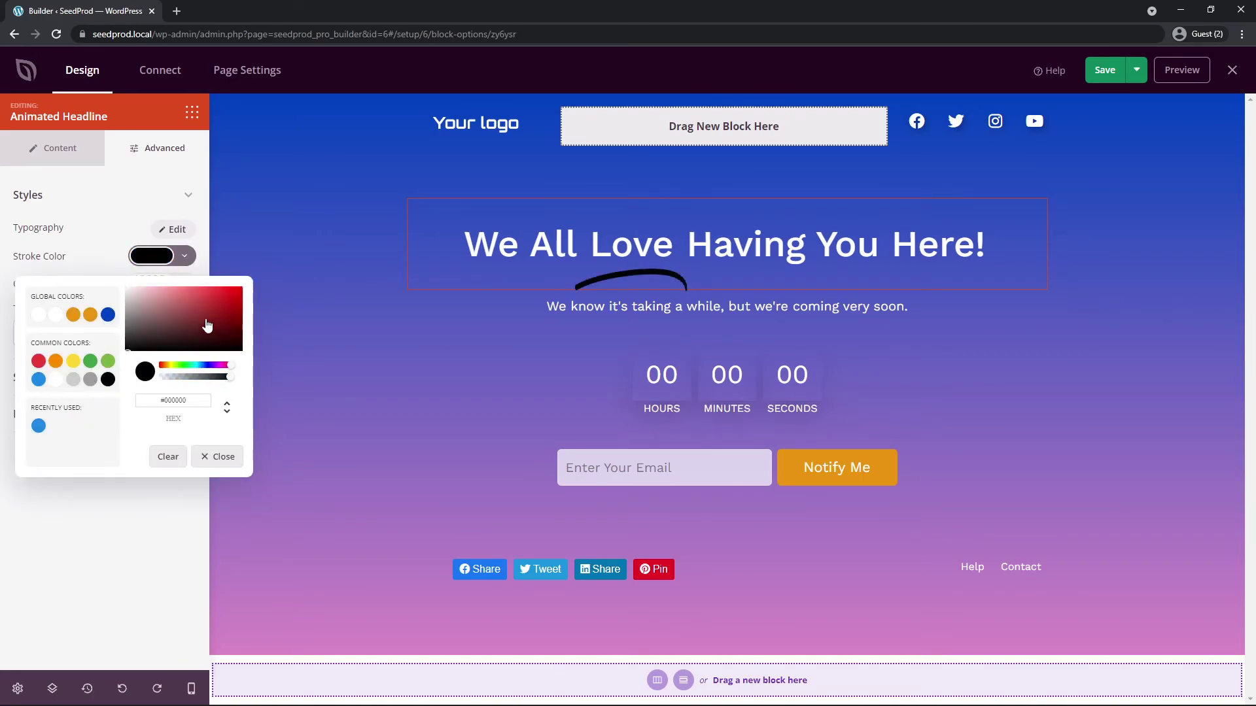
click(151, 256)
- Set the headline text colour to white and give it a Large text shadow
click(151, 288)
drag(165, 353, 123, 312)
click(120, 331)
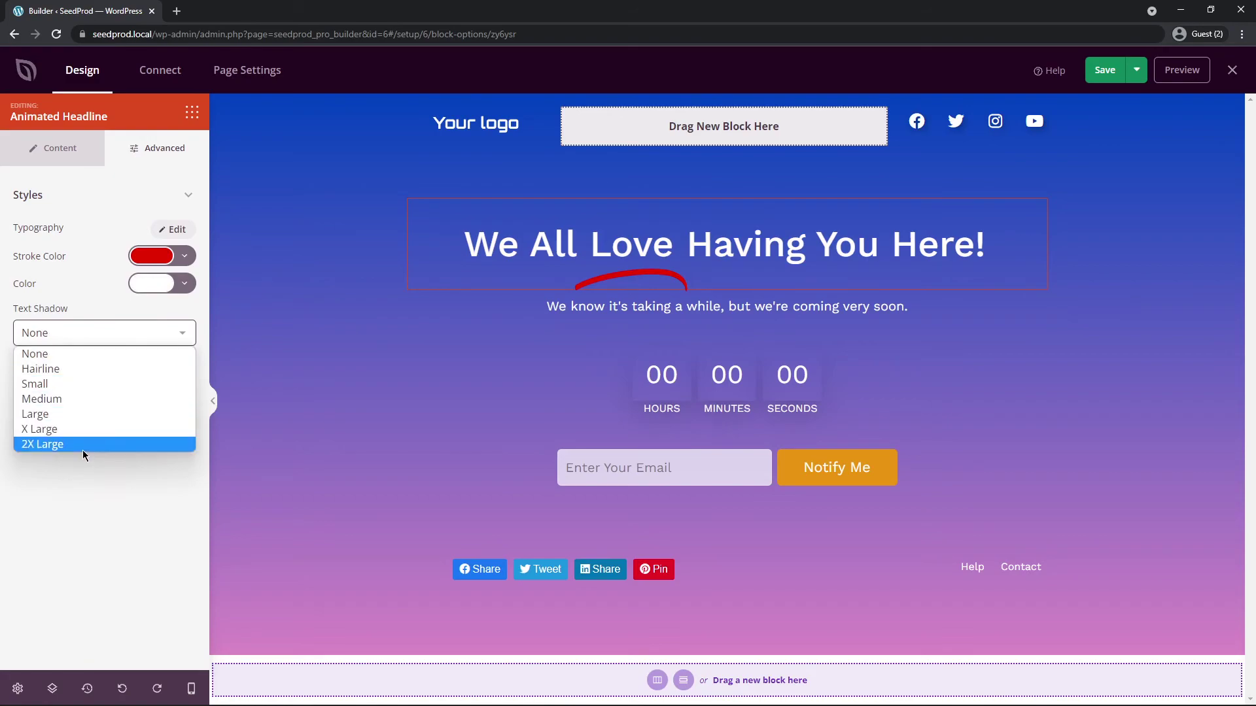
click(75, 414)
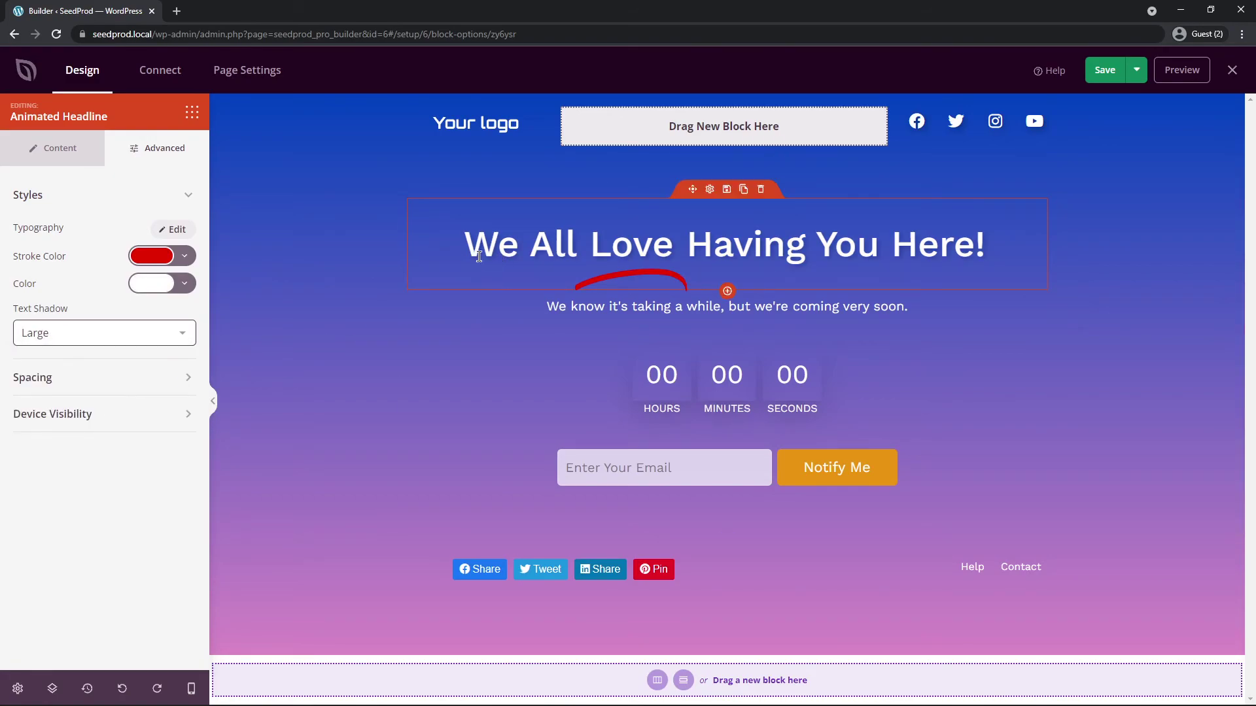
- Check the headline's top margin stays at 0, then go back to its content settings
click(72, 379)
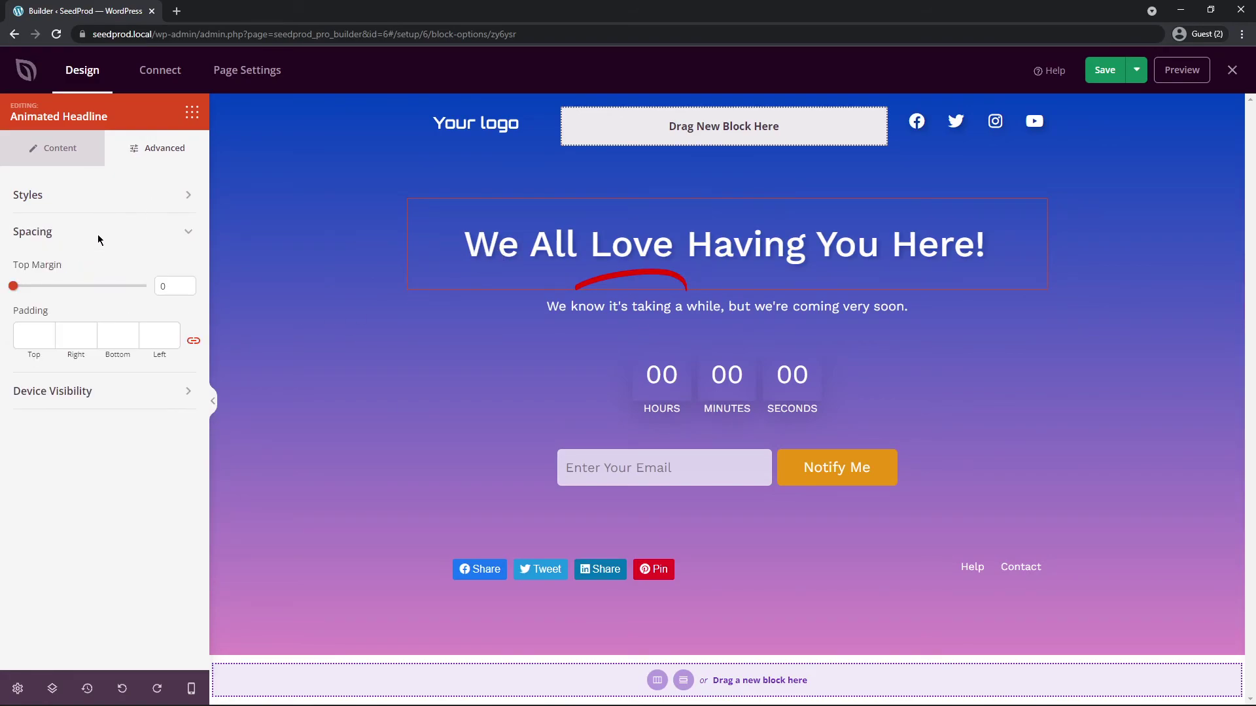
mouse_move(13, 285)
mouse_down()
mouse_move(39, 286)
mouse_move(13, 286)
mouse_up()
click(59, 148)
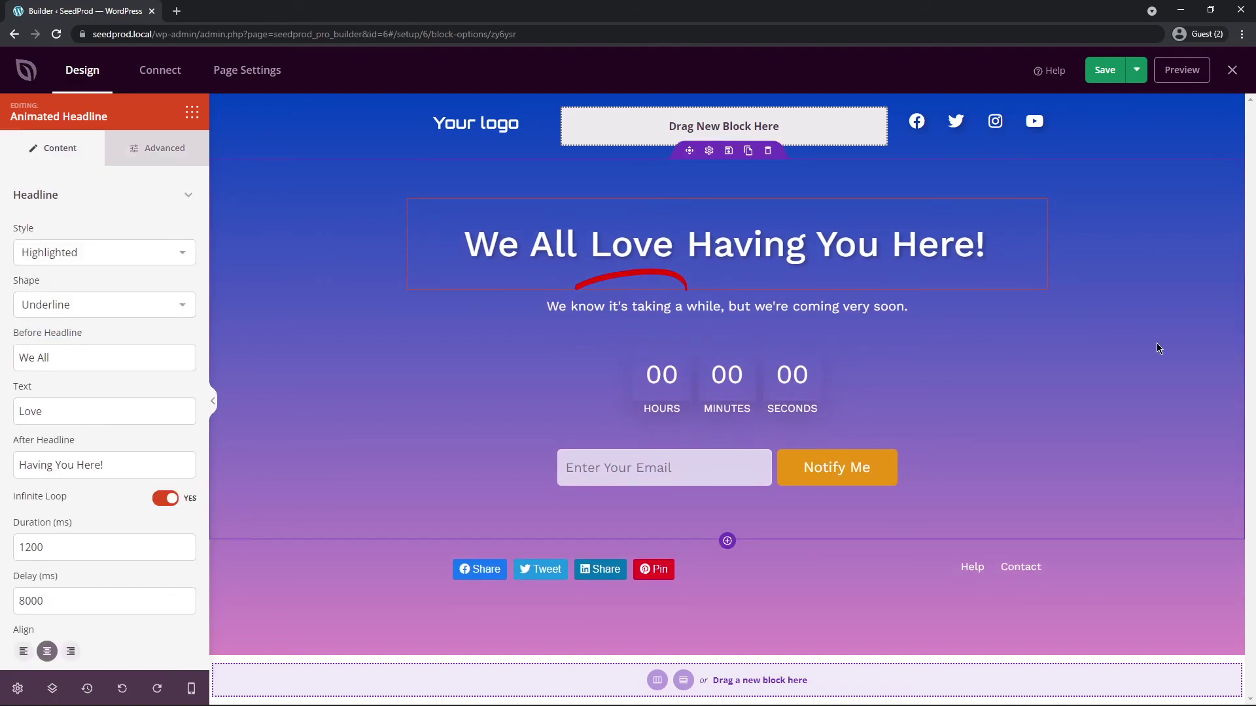